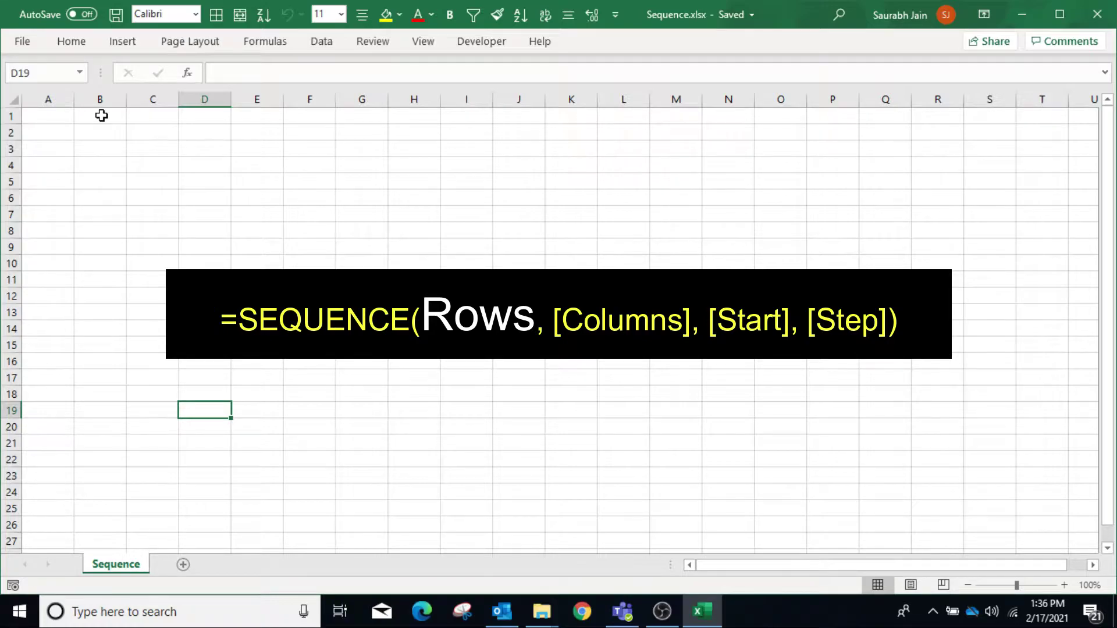
# Step: Enter =SEQUENCE(10) in B1 so the numbers 1 to 10 spill down B1:B10
pyautogui.click(101, 116)
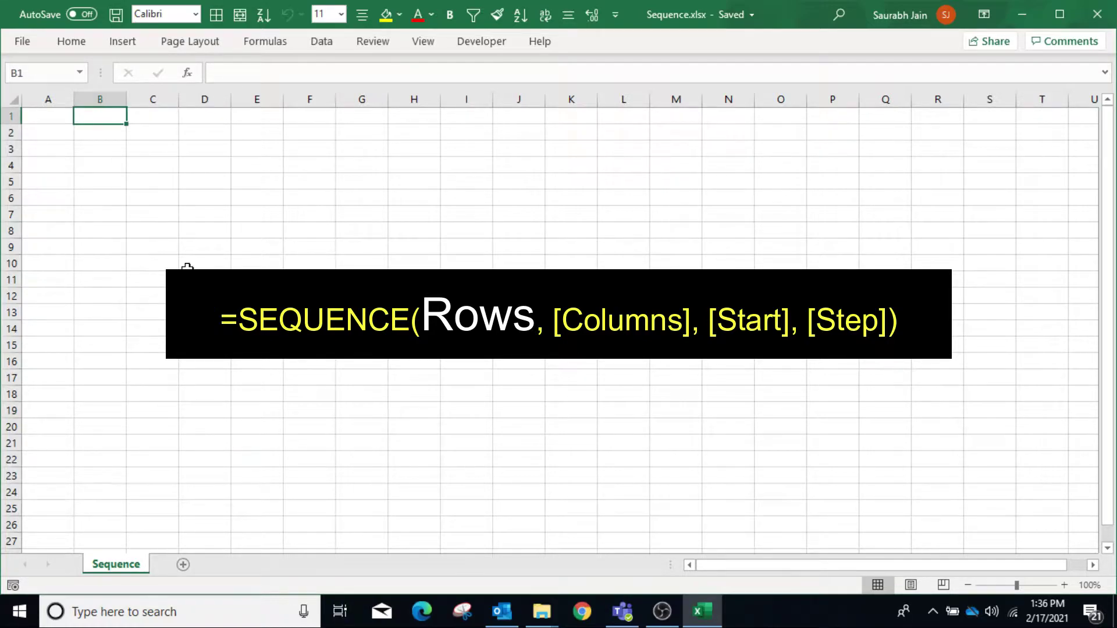
pyautogui.write('=sequenc')
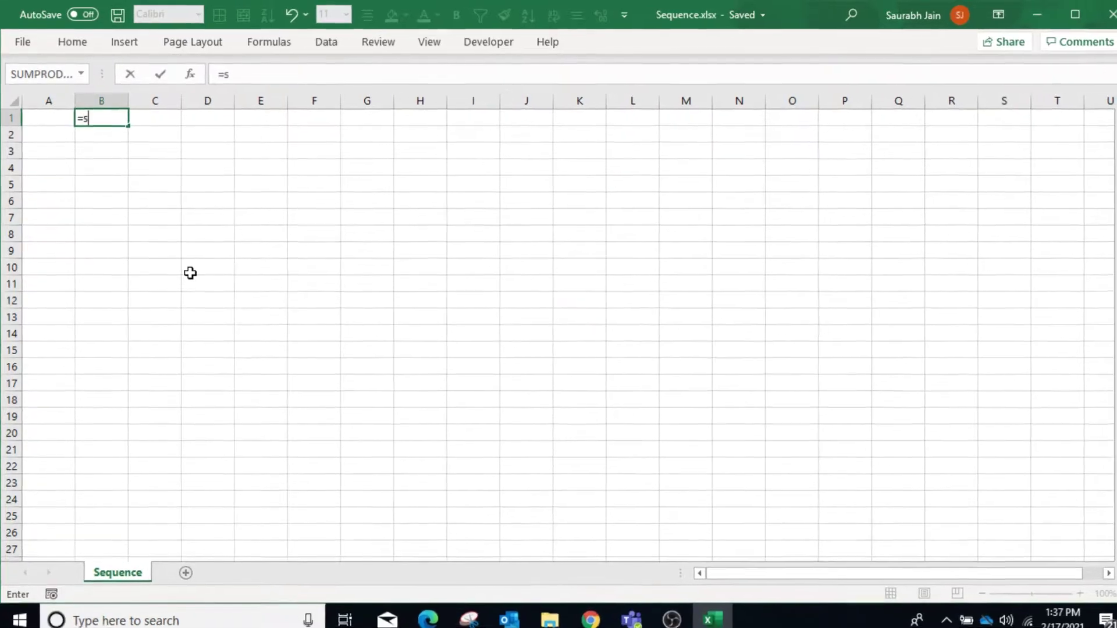
pyautogui.write('e')
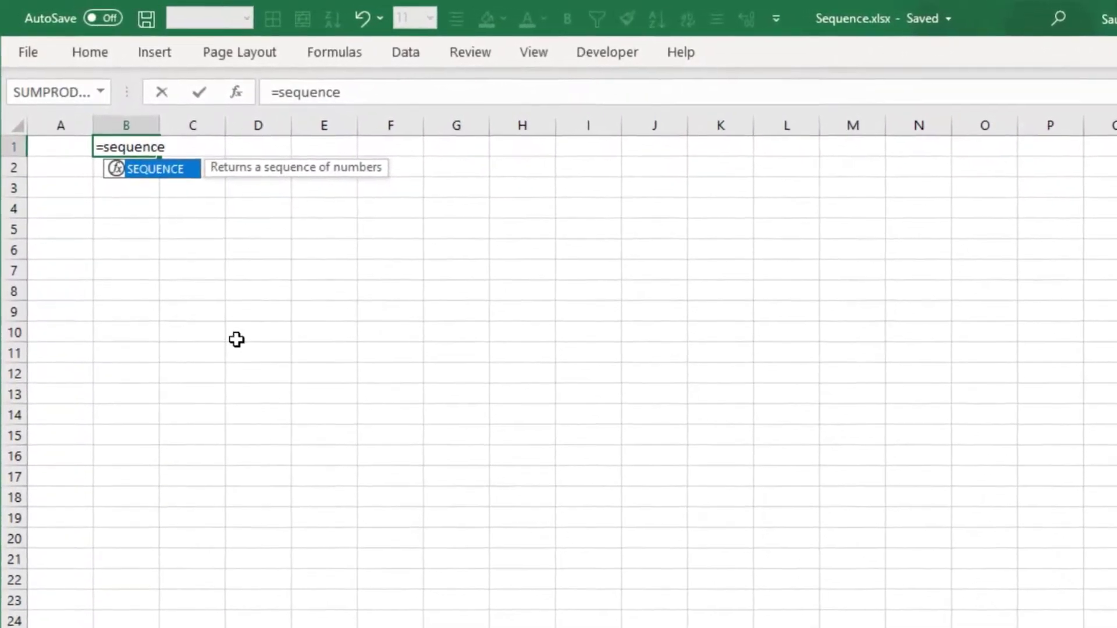
pyautogui.write('(10')
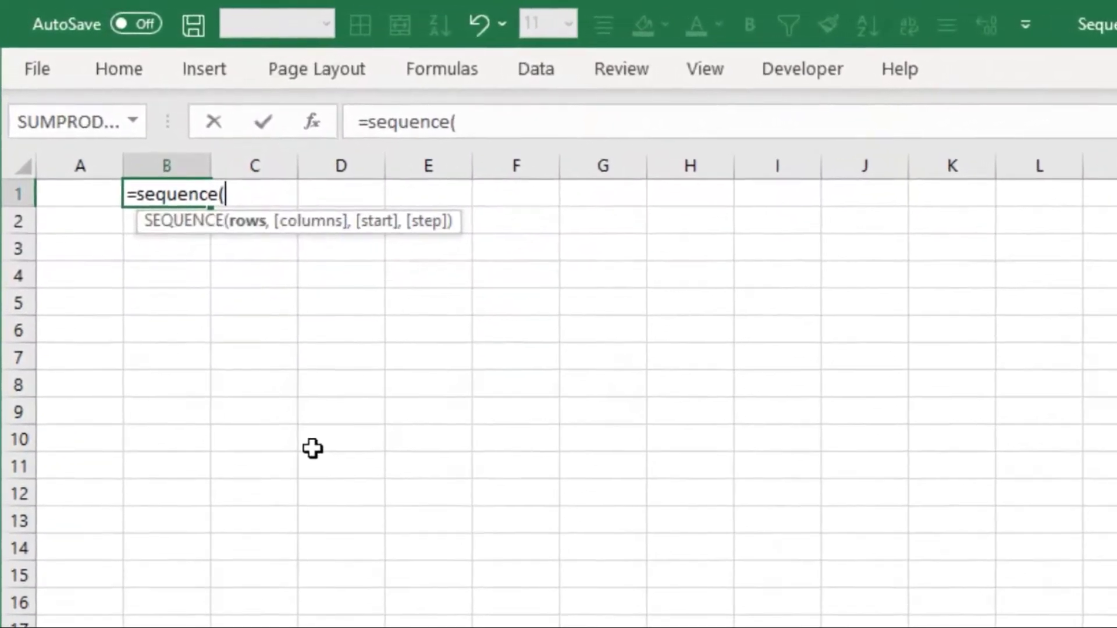
pyautogui.write(')')
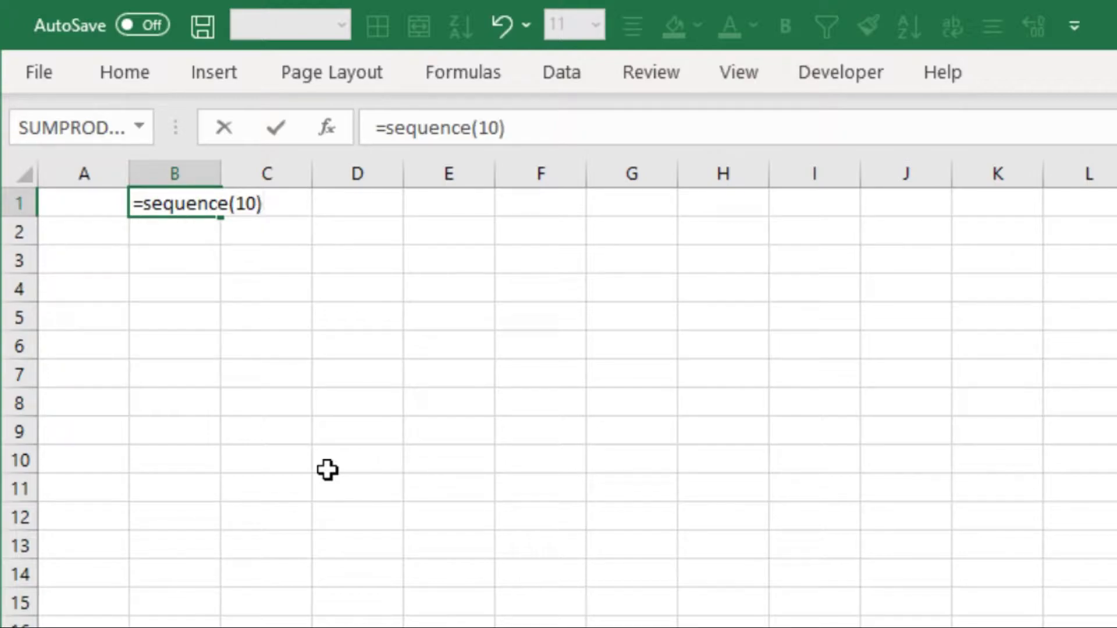
pyautogui.press('Return')
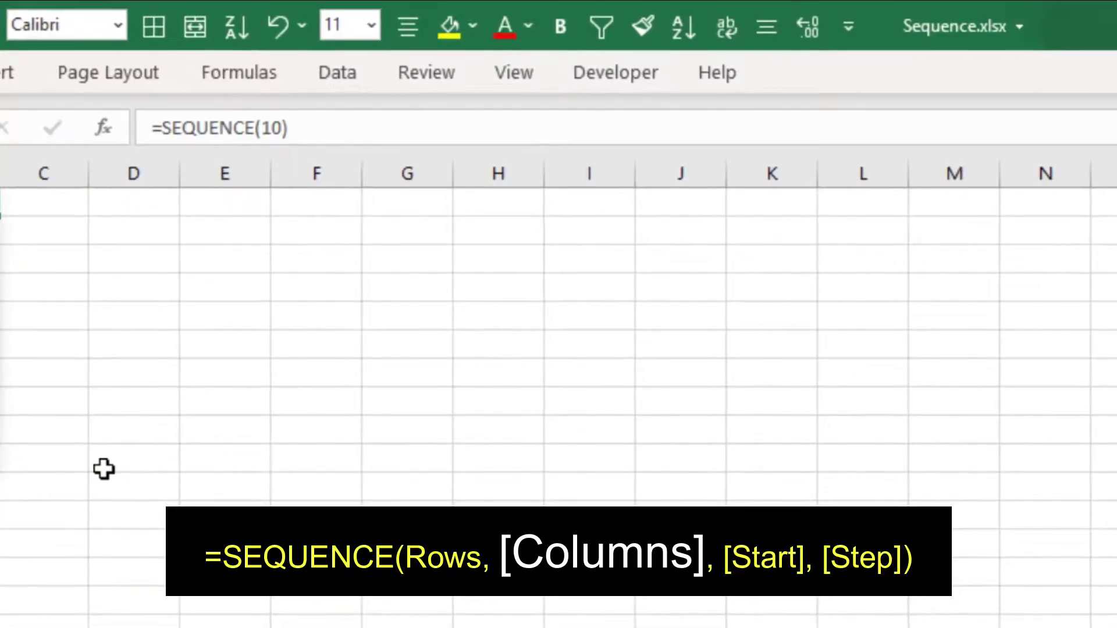
# Step: Enter =SEQUENCE(1,10) in D1 to spill 1 through 10 across D1:M1
pyautogui.press('Up')
pyautogui.press('Right')
pyautogui.press('Right')
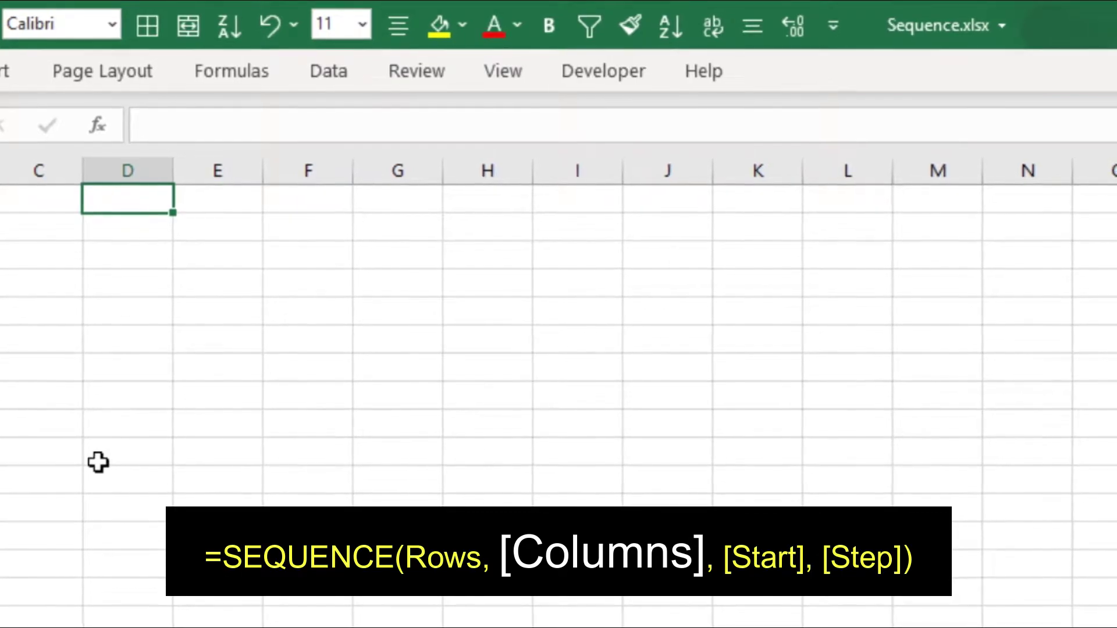
pyautogui.write('=sequ')
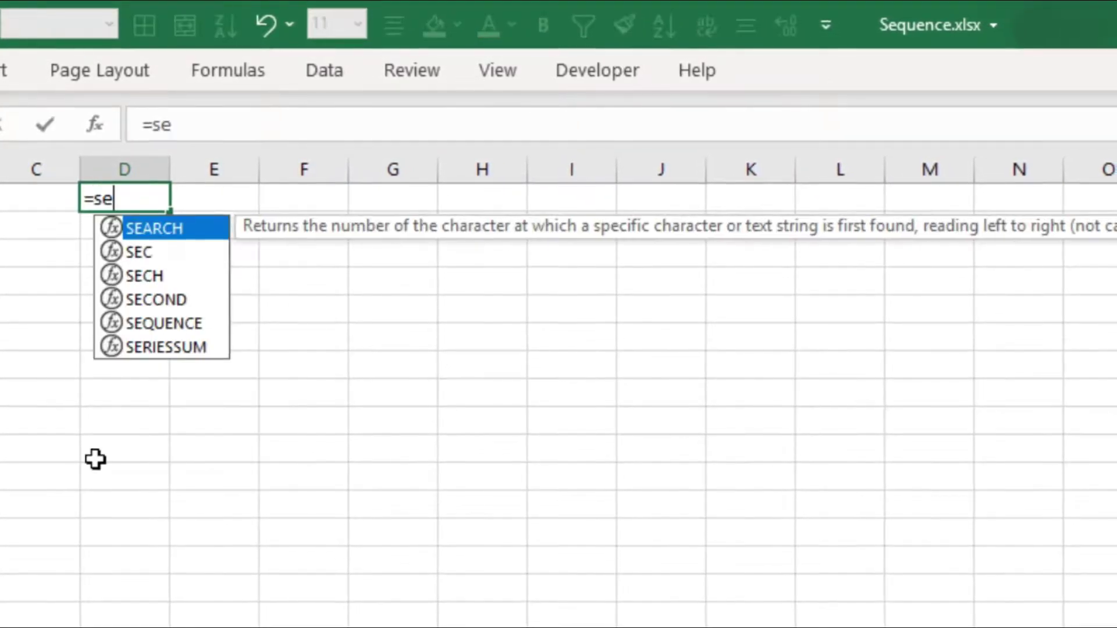
pyautogui.write('ence')
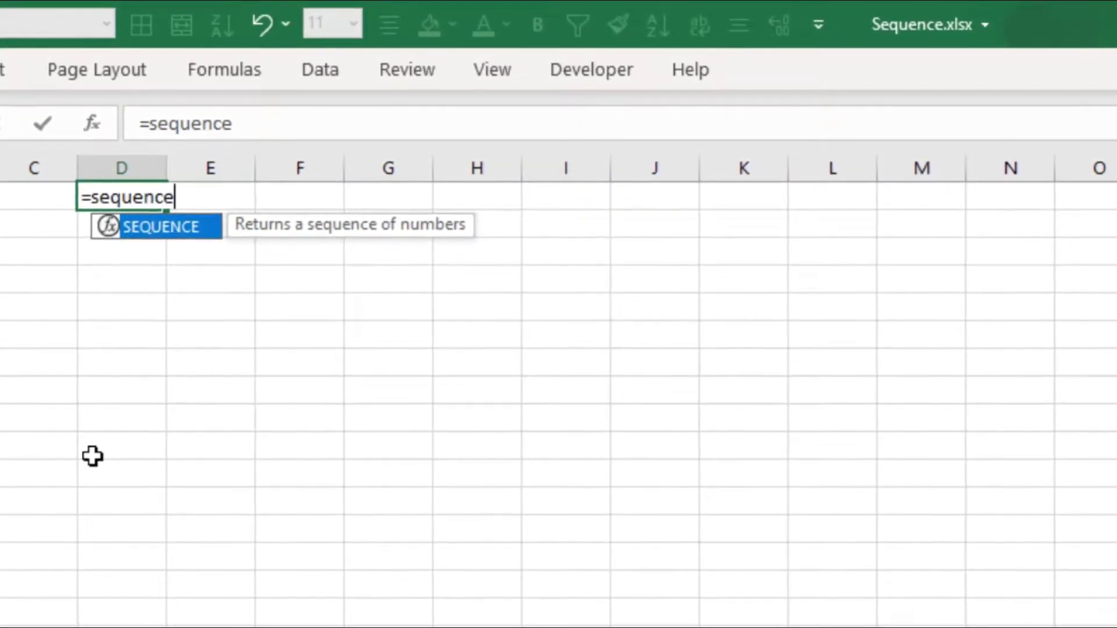
pyautogui.write('(')
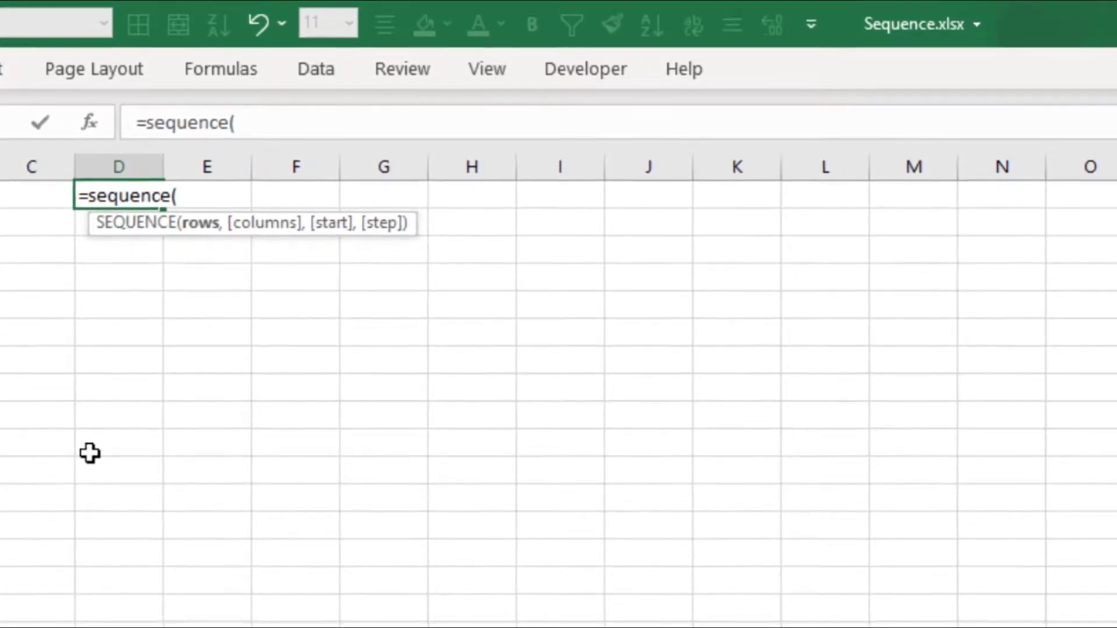
pyautogui.write('1,10')
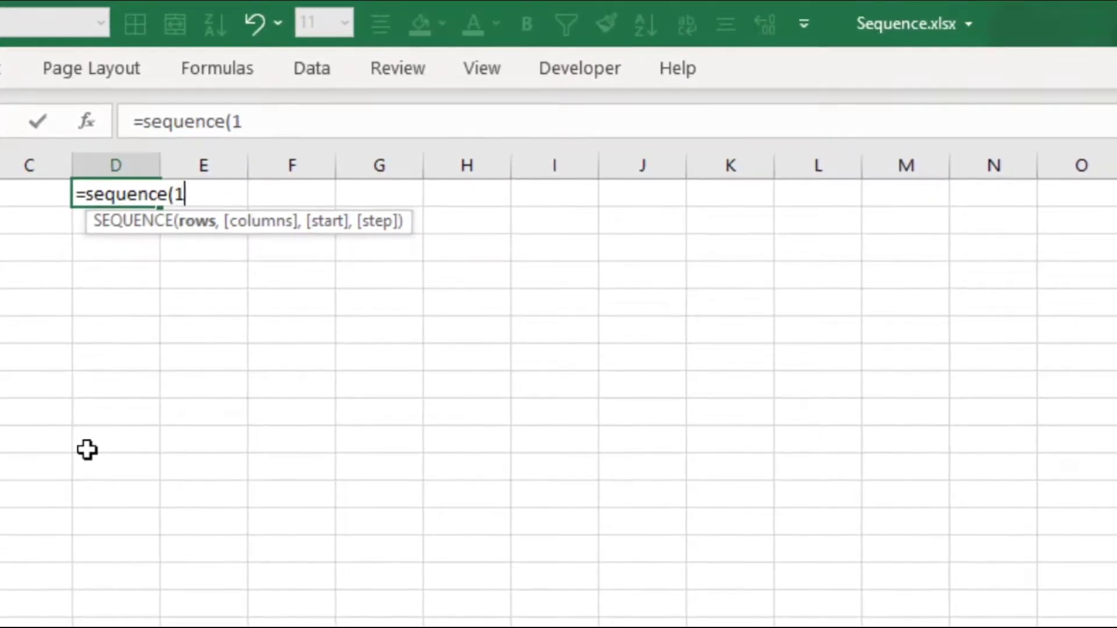
pyautogui.write(')')
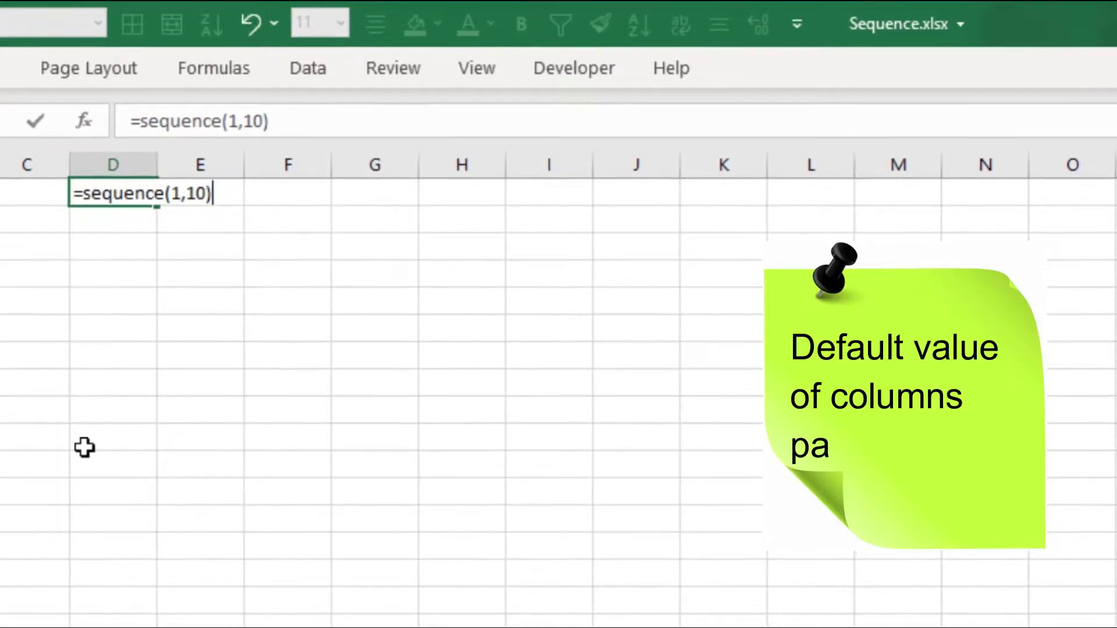
pyautogui.press('Return')
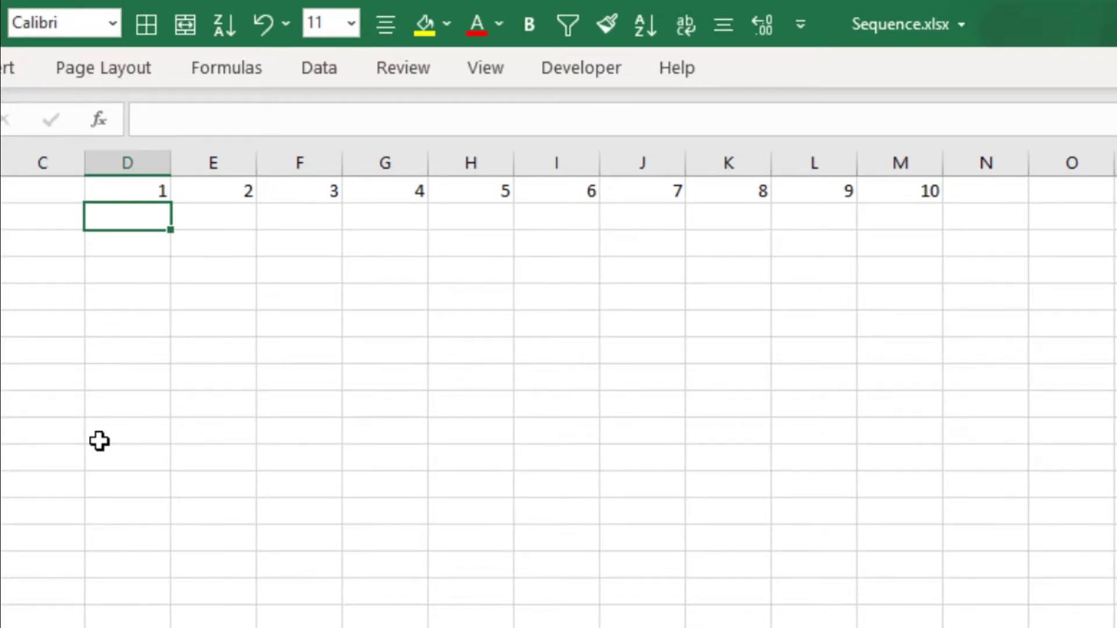
pyautogui.press('Down')
pyautogui.press('Down')
# Step: Enter =SEQUENCE(10,3) in D4 to spill 1–30 into D4:F13, three per row
pyautogui.write('=')
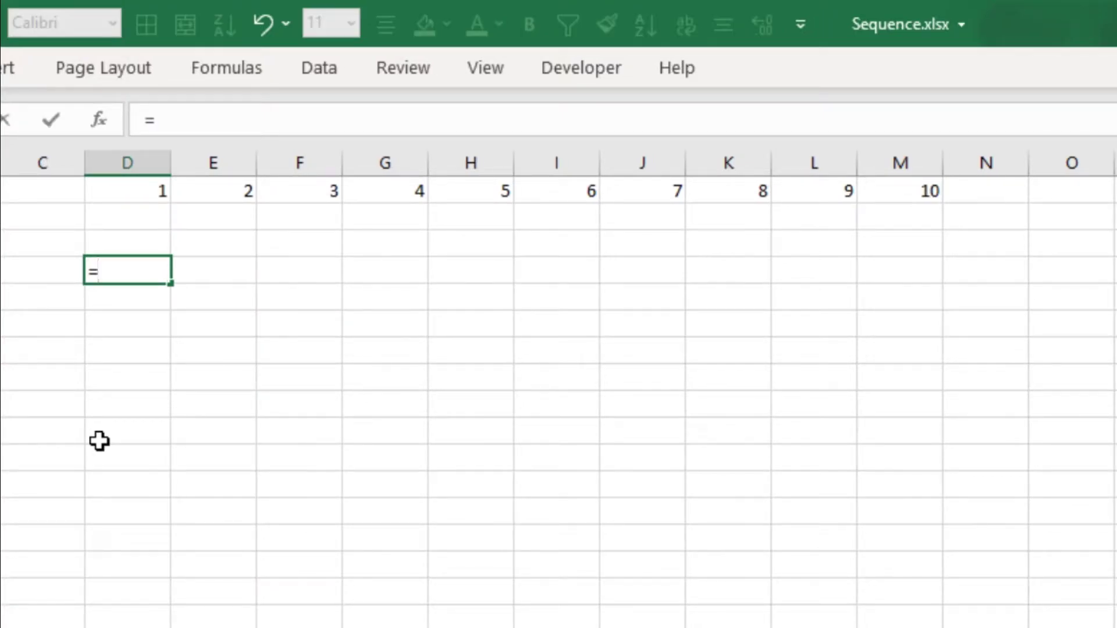
pyautogui.write('sequence')
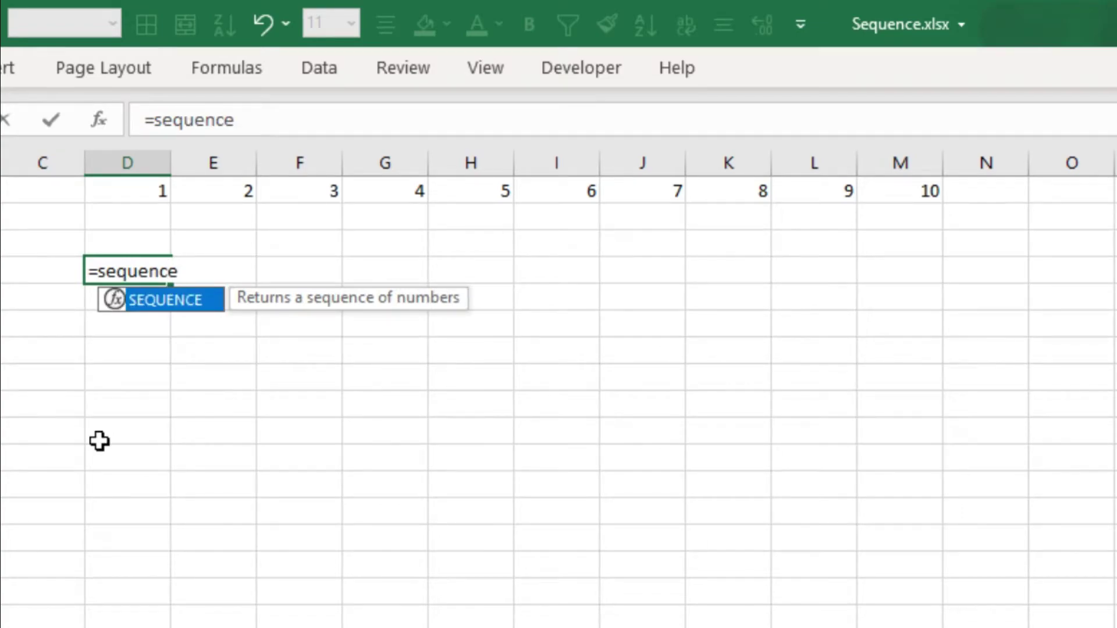
pyautogui.write('(10')
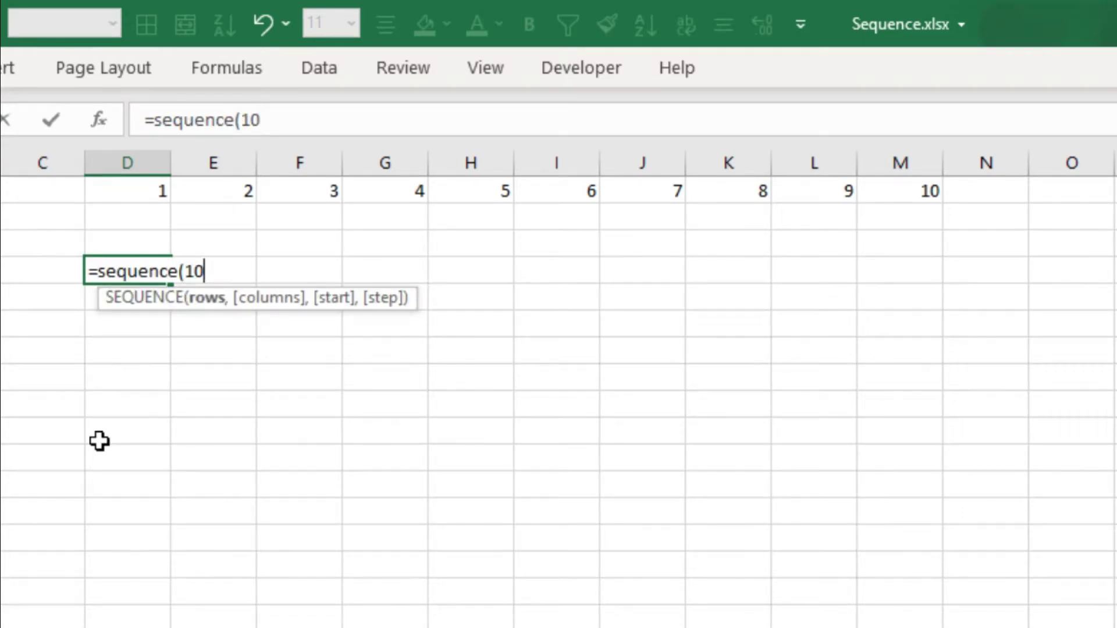
pyautogui.write(',3')
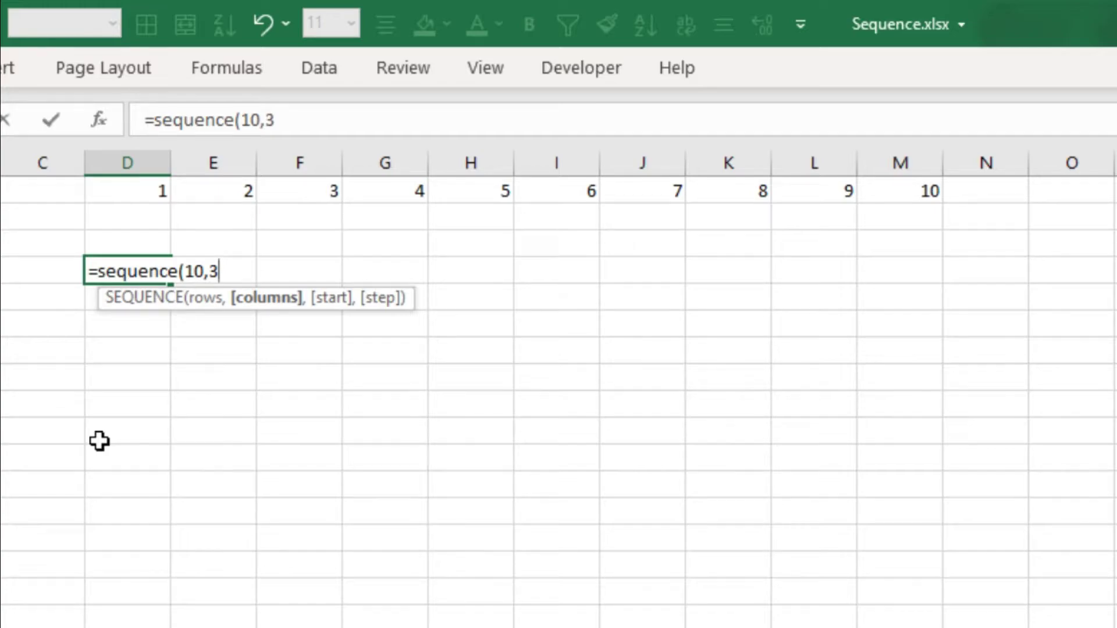
pyautogui.write(')')
pyautogui.press('Return')
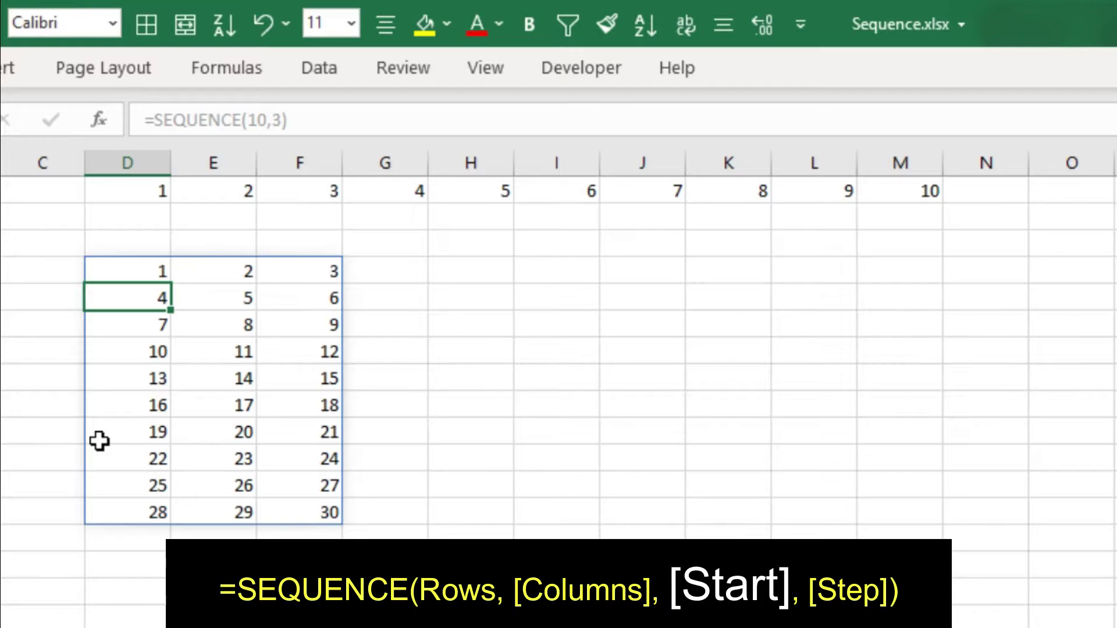
# Step: Enter =SEQUENCE(15,1,101) in H4 to list 101 through 115 down H4:H18
pyautogui.click(495, 272)
pyautogui.write('=sequence')
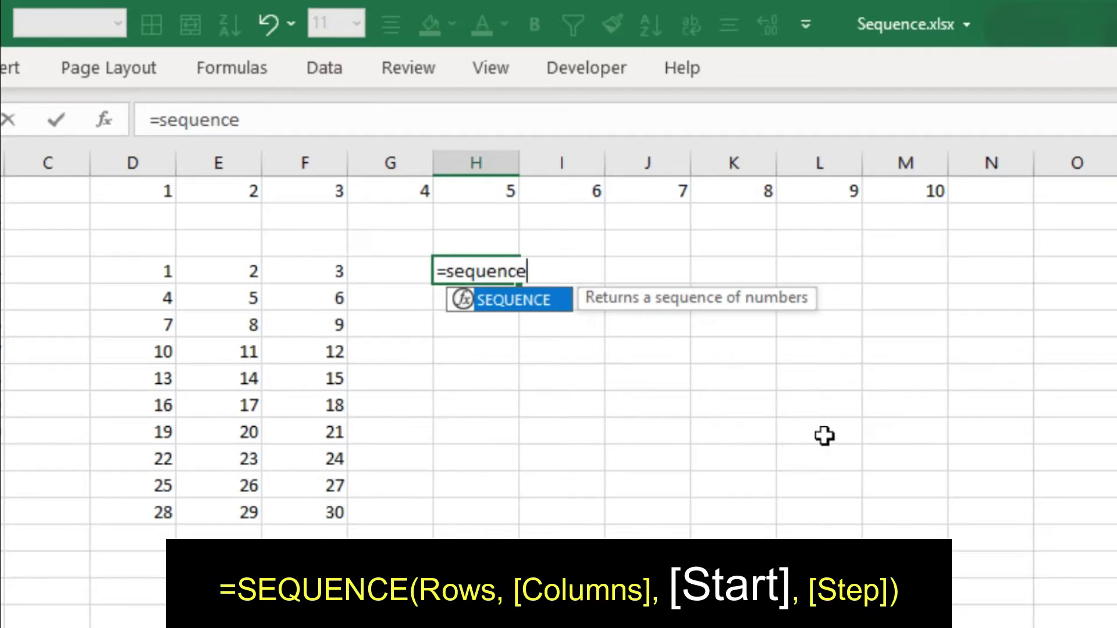
pyautogui.write('(15,')
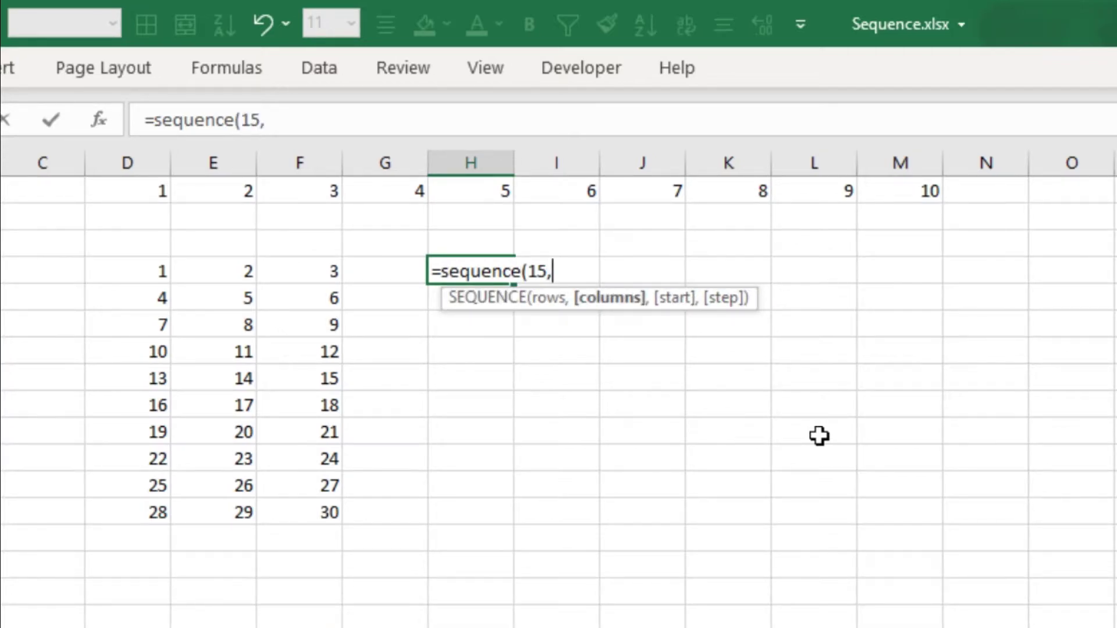
pyautogui.write('1,')
pyautogui.write('101')
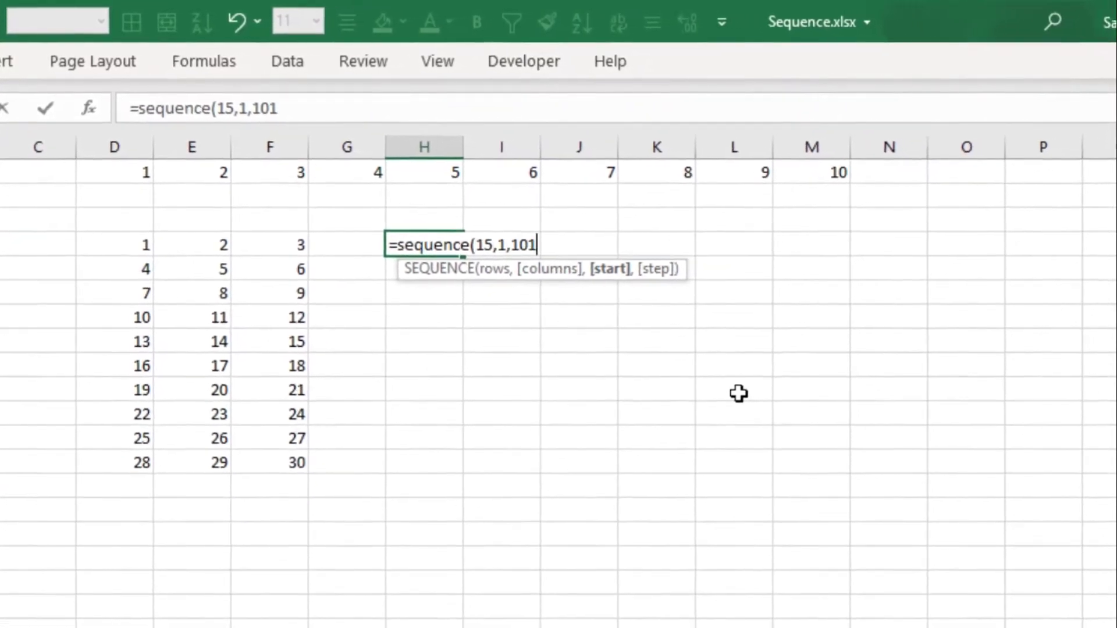
pyautogui.write(')')
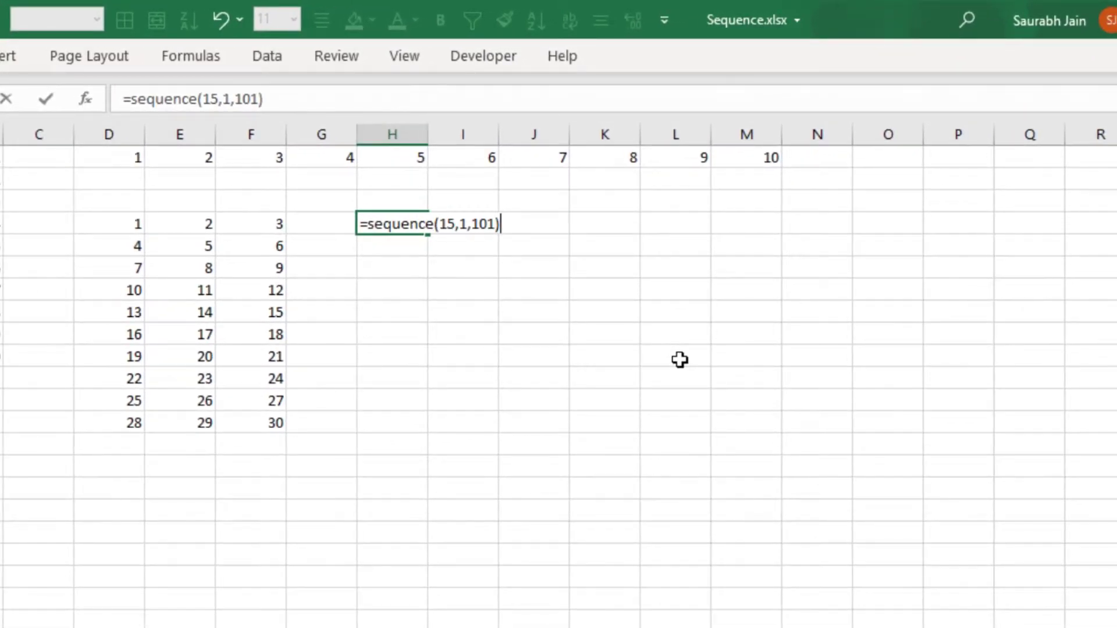
pyautogui.press('Return')
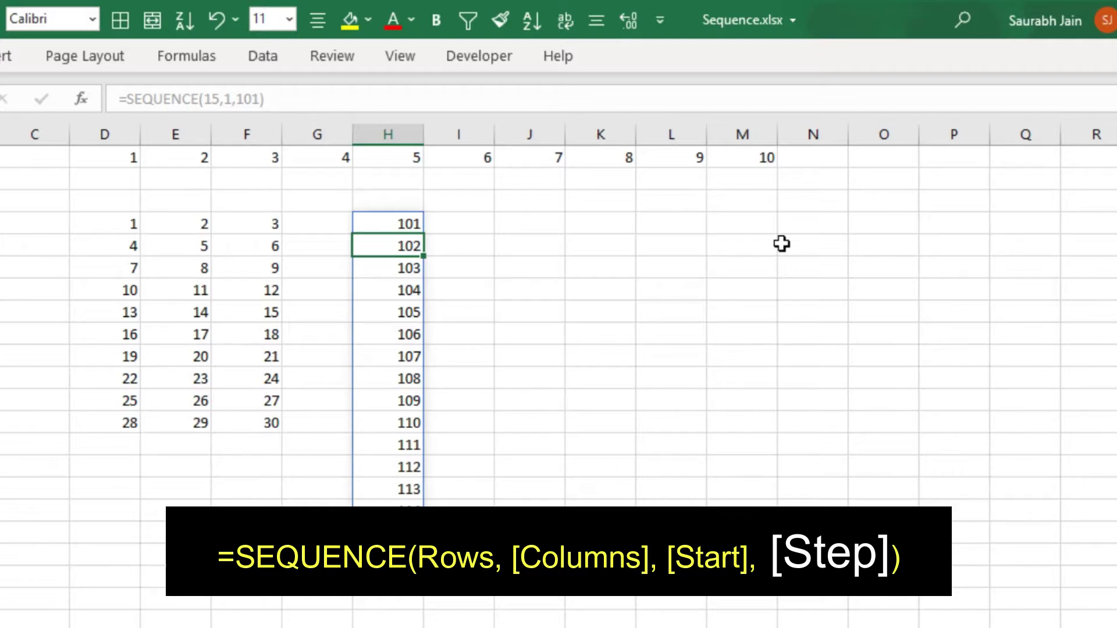
# Step: Enter =SEQUENCE(10,3,100,5) in J4, filling J4:L13 with 100 to 245 in steps of 5
pyautogui.click(554, 224)
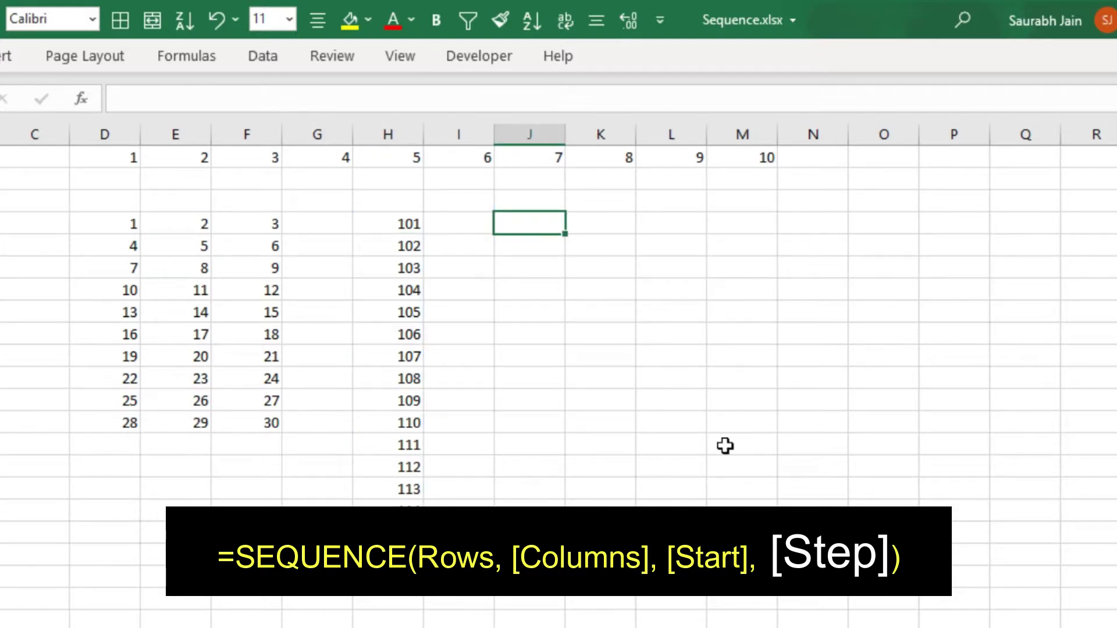
pyautogui.write('=')
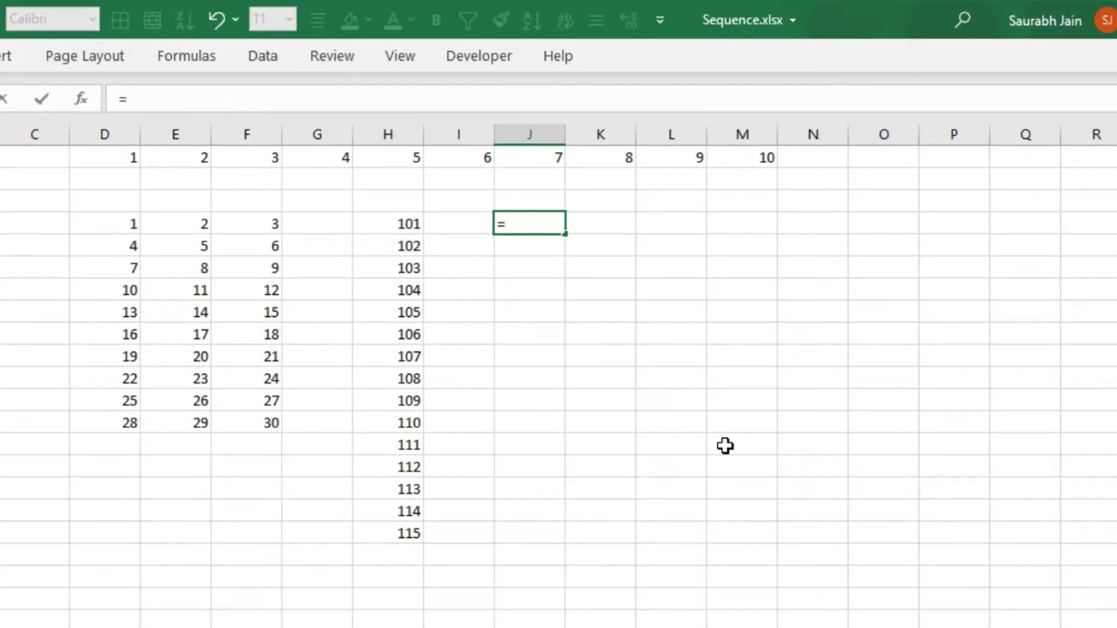
pyautogui.write('sequence')
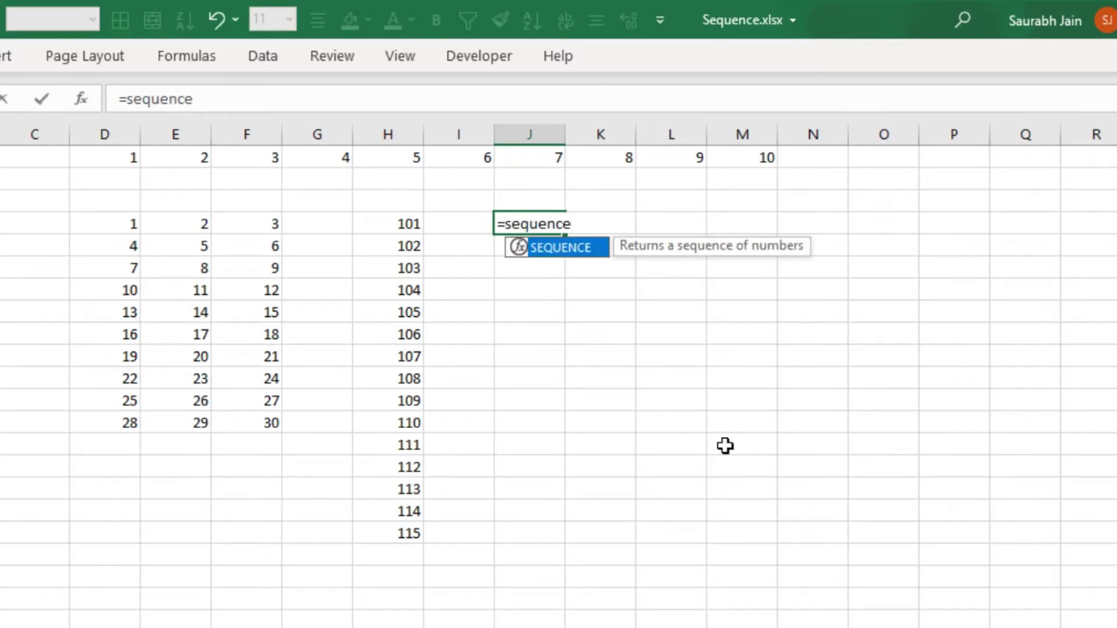
pyautogui.write('(10')
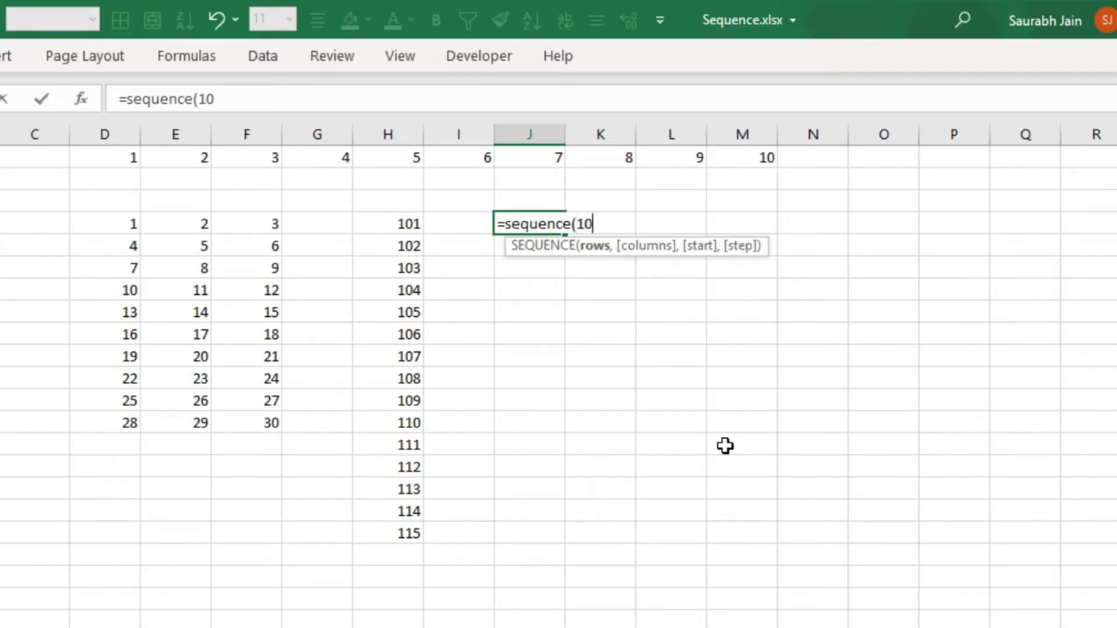
pyautogui.write(',3,1')
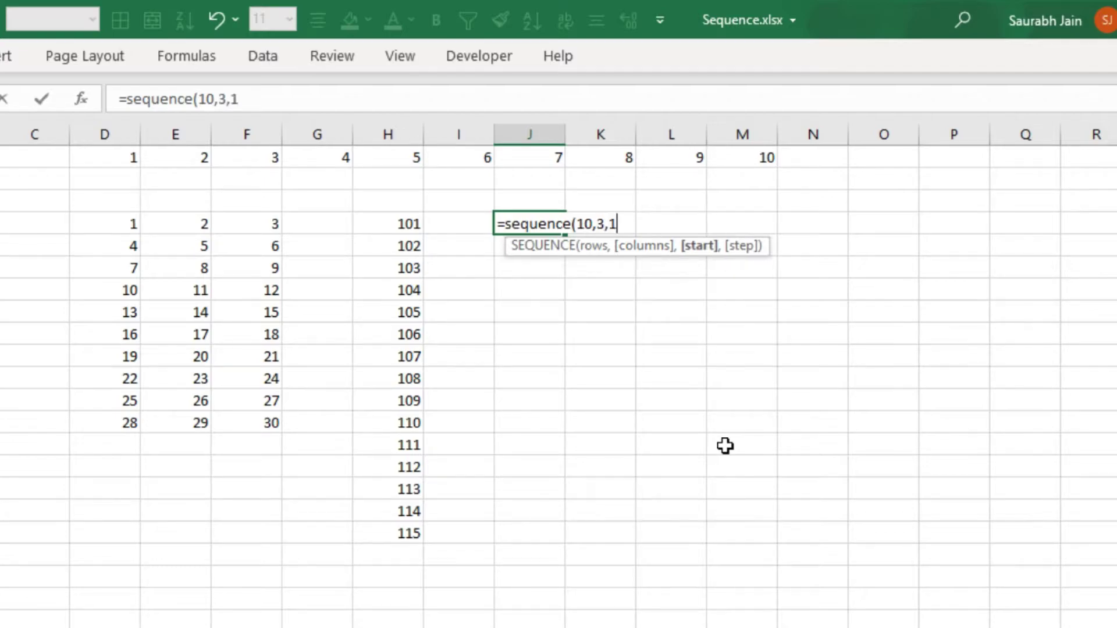
pyautogui.write('00,')
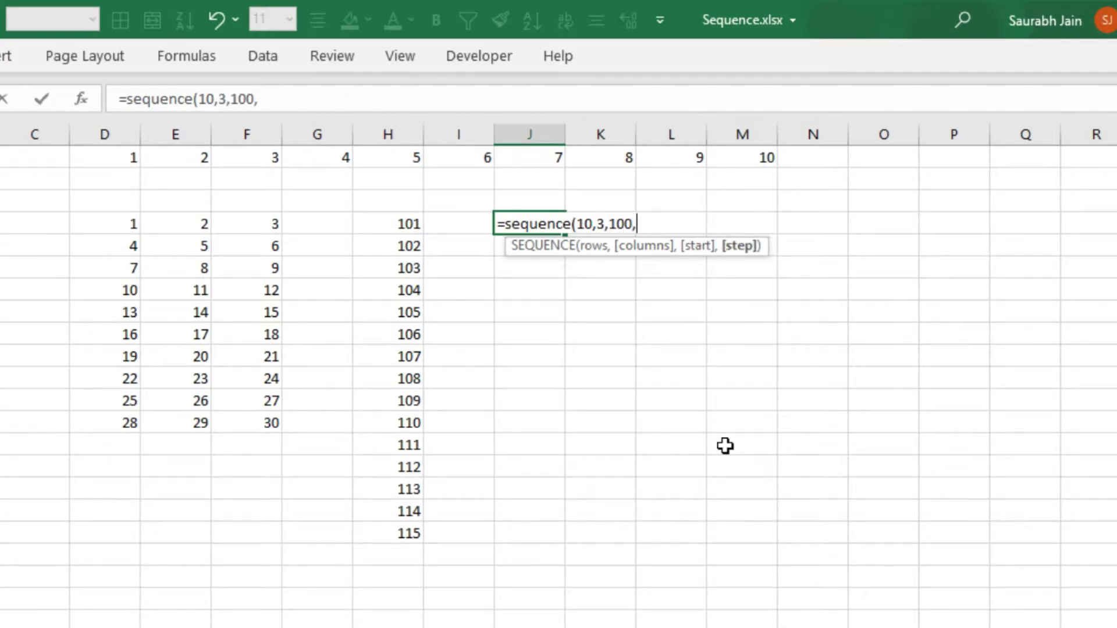
pyautogui.write('5)')
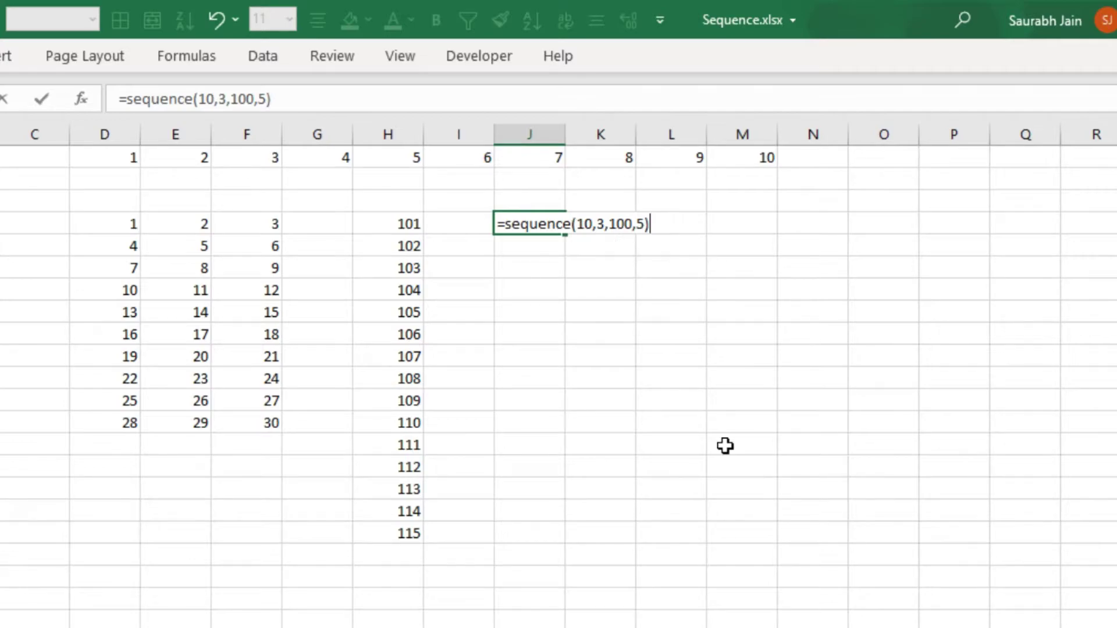
pyautogui.press('Return')
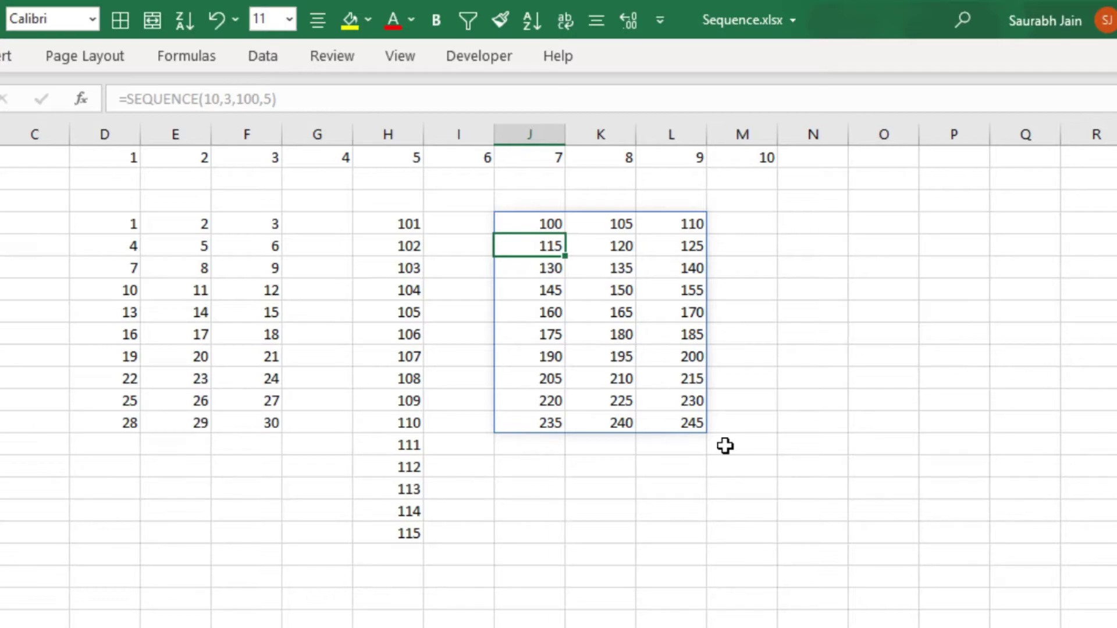
# Step: Enter =SEQUENCE(10,1,1.5,0.75) in O4, spilling 1.5 to 8.25 down O4:O13
pyautogui.click(896, 224)
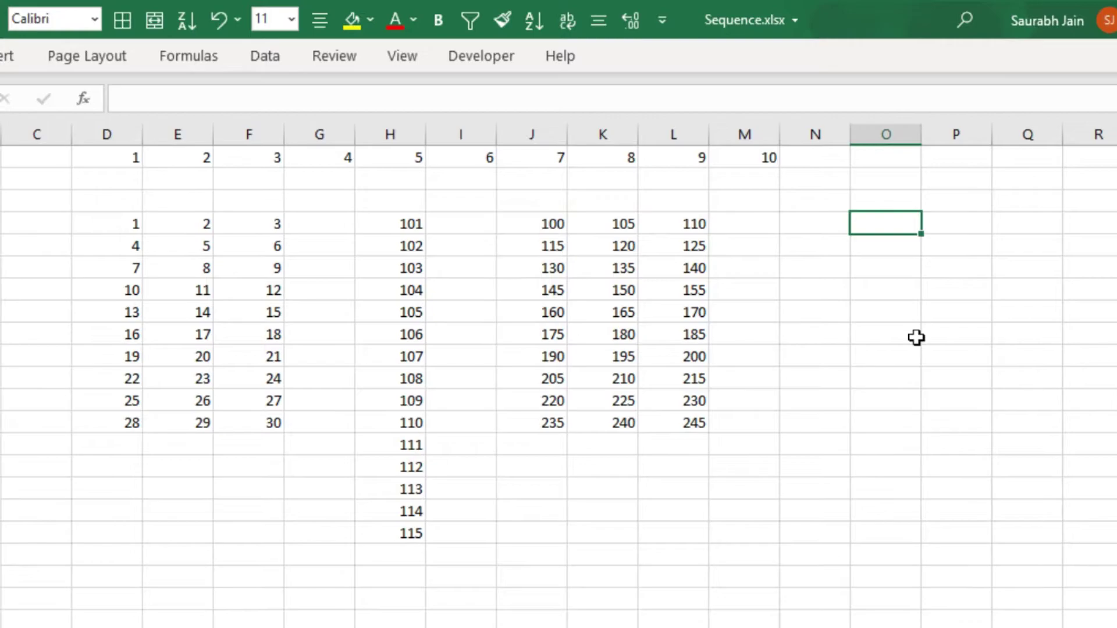
pyautogui.write('=sequence')
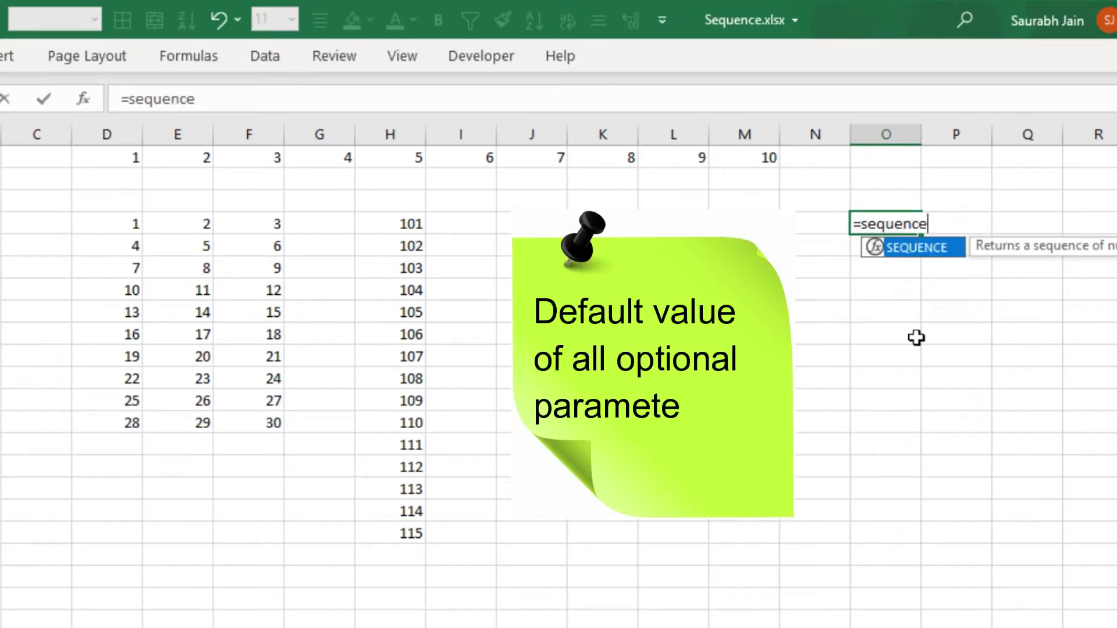
pyautogui.write('(10')
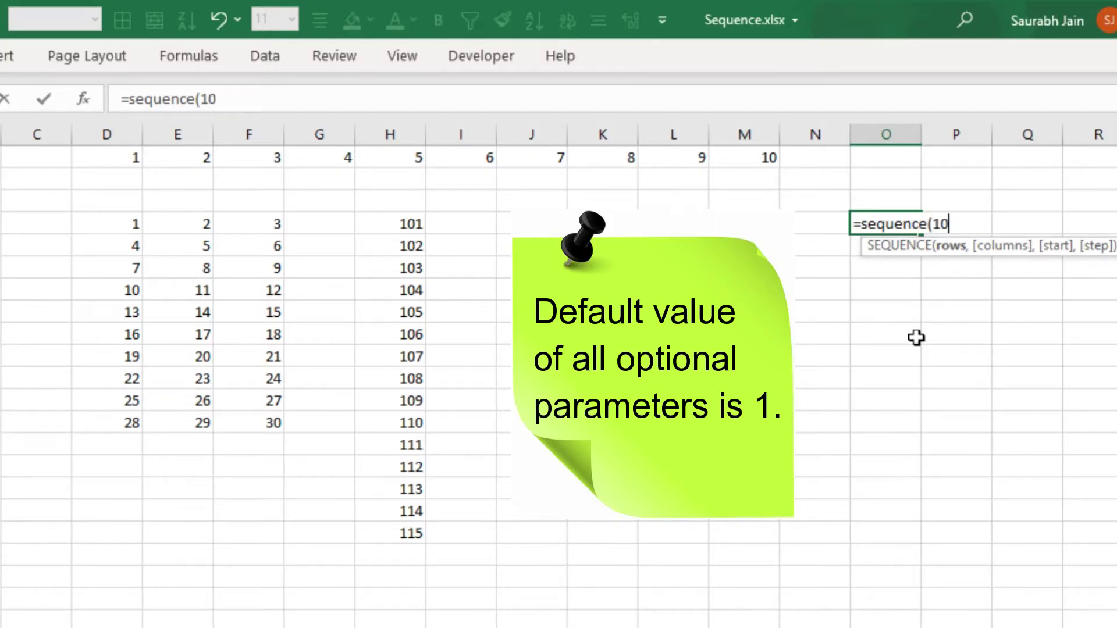
pyautogui.write(',1,')
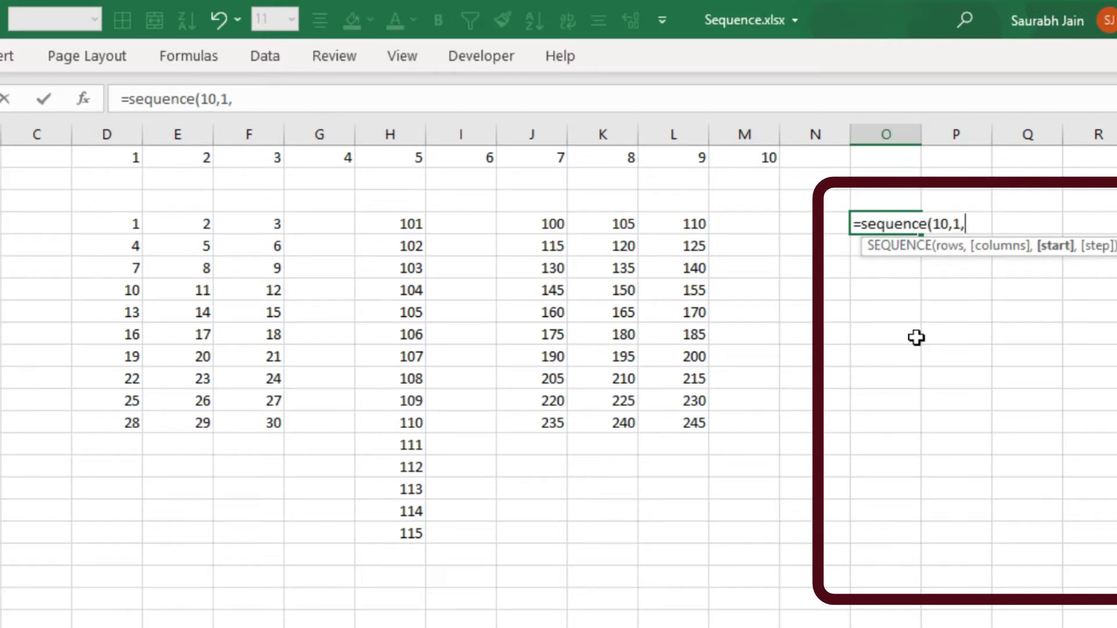
pyautogui.write('1.5,')
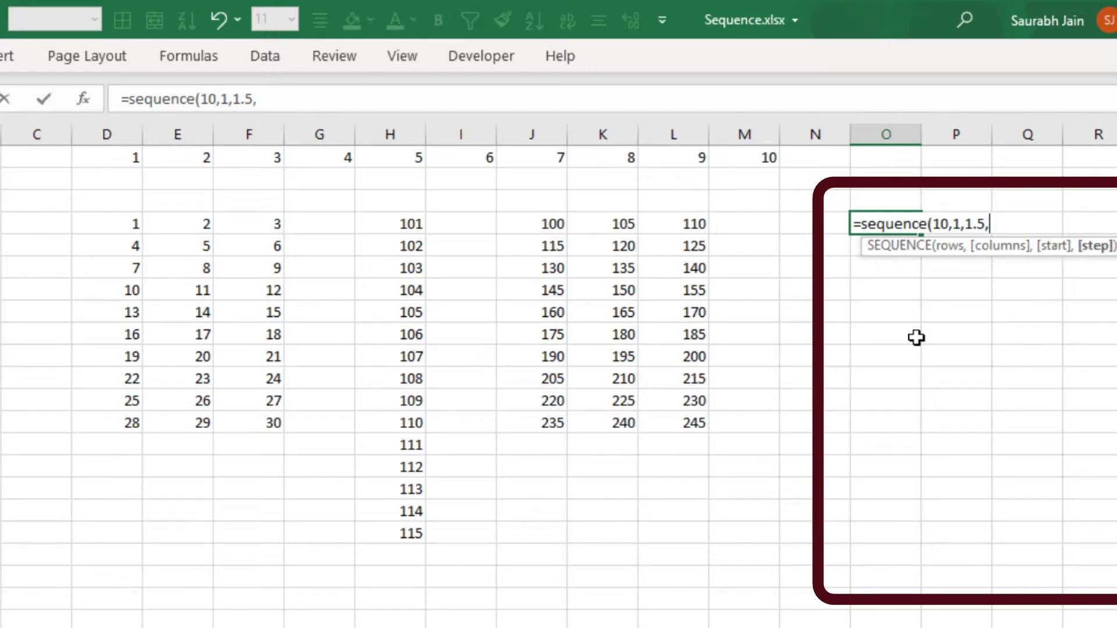
pyautogui.write('0.75)')
pyautogui.press('Return')
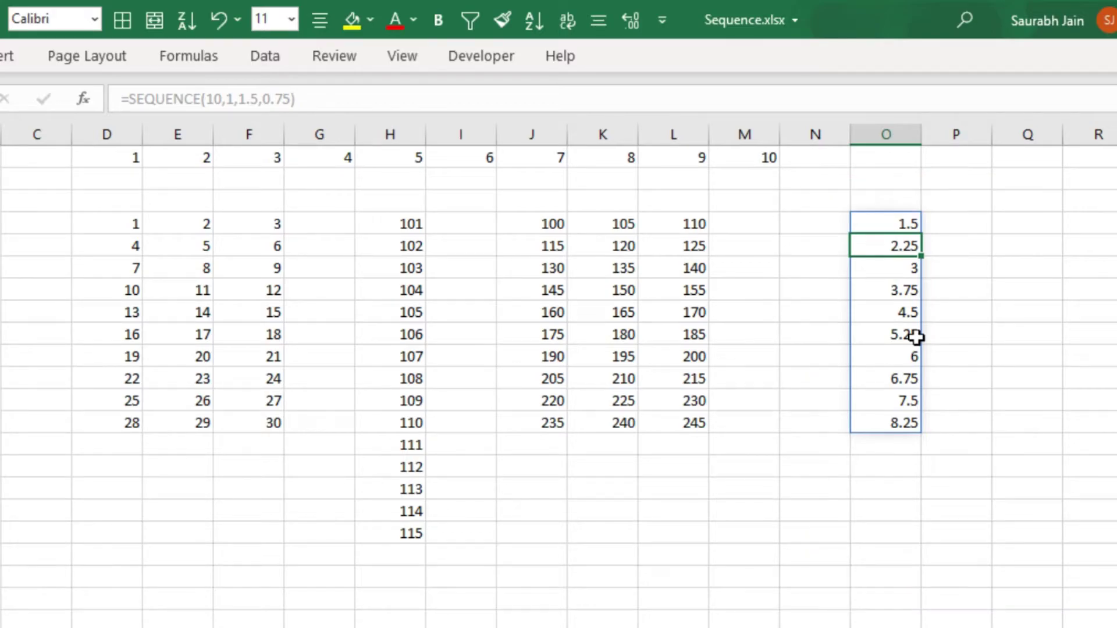
# Step: Enter =SEQUENCE(10,1,100,-10) in Q4 so Q4:Q13 counts down from 100 to 10
pyautogui.click(1032, 223)
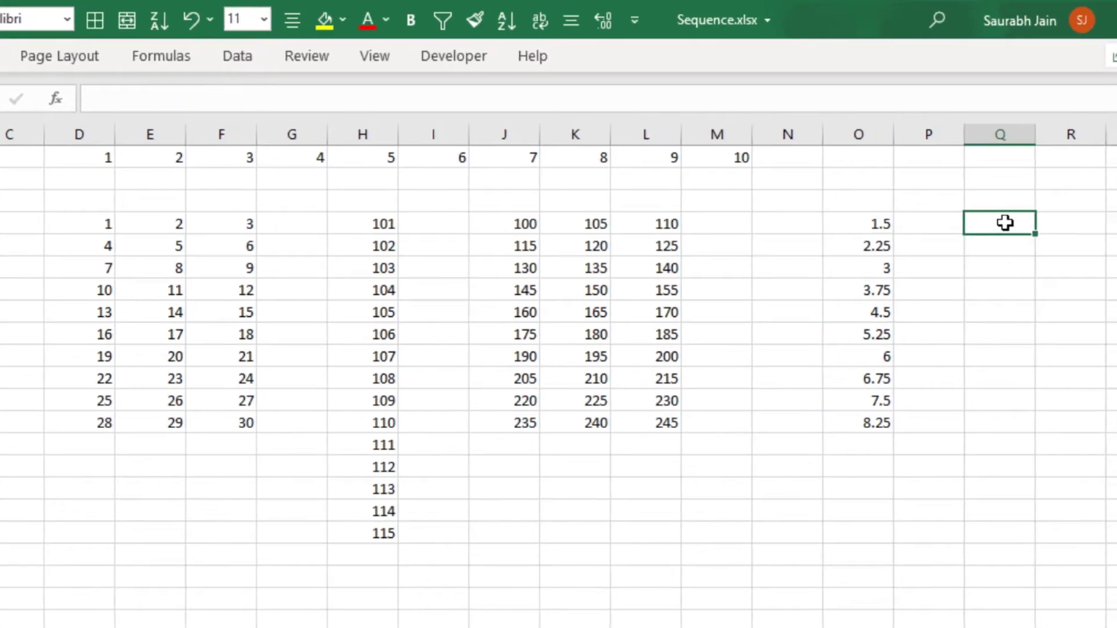
pyautogui.write('=sequence(')
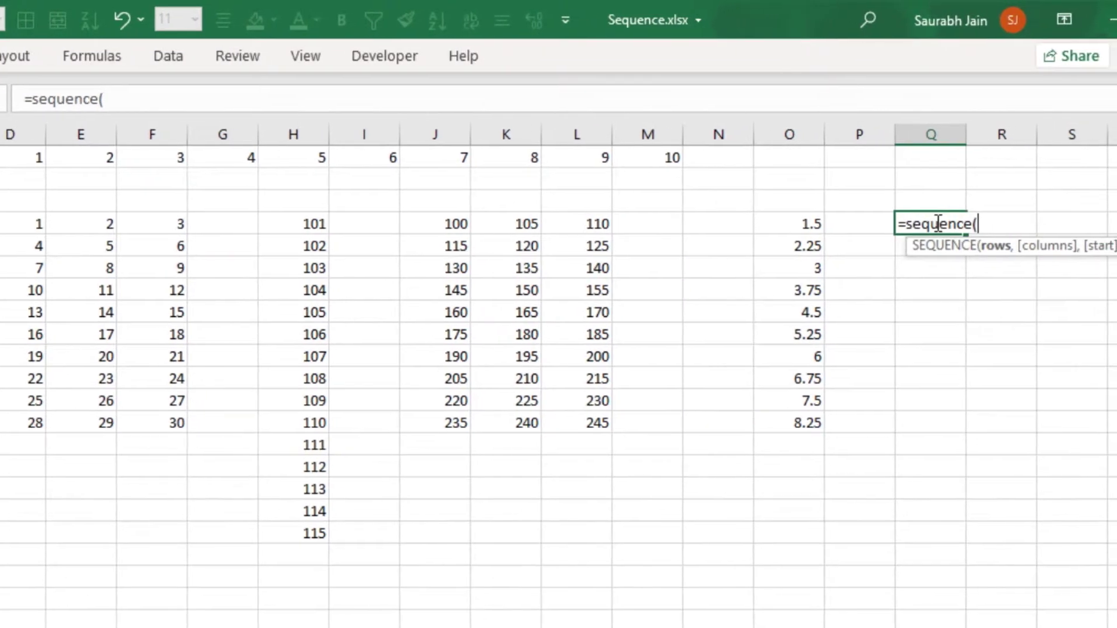
pyautogui.write('10,1')
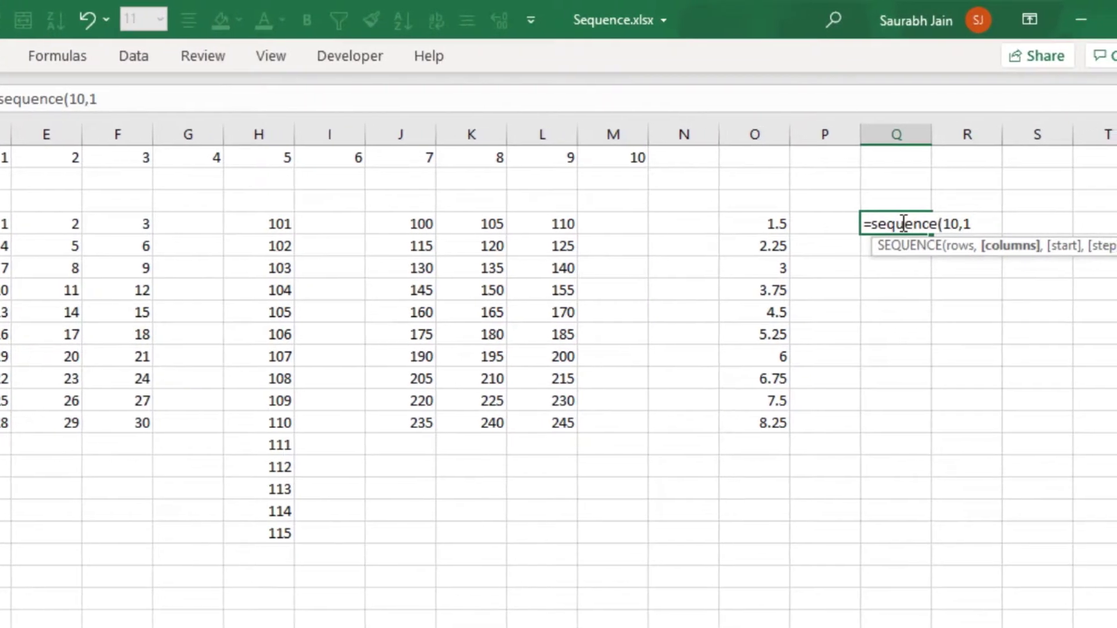
pyautogui.write(',100,')
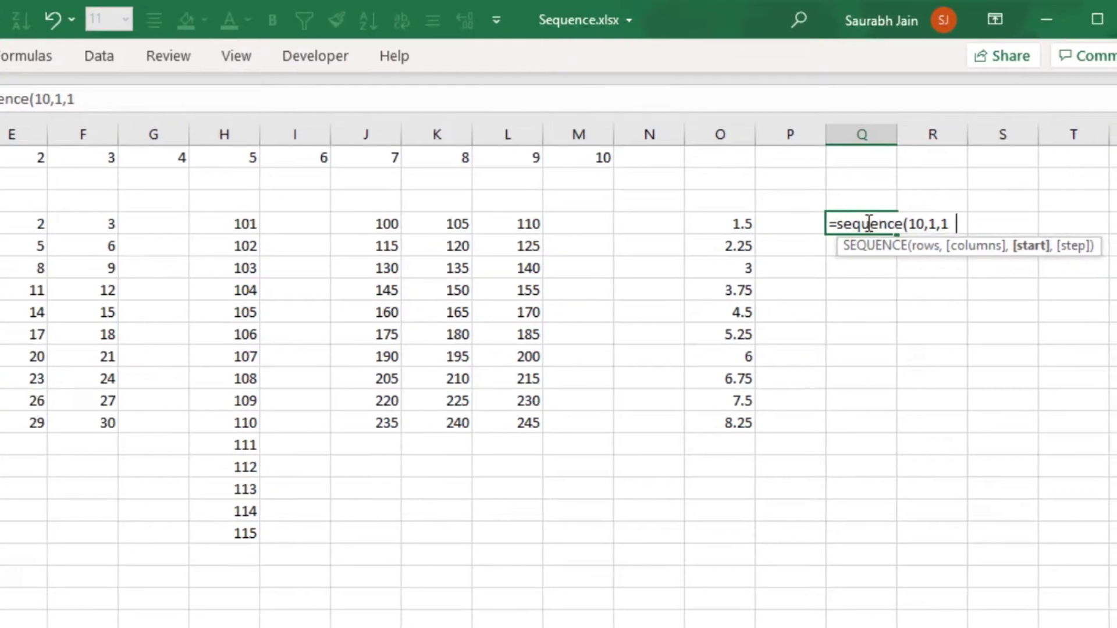
pyautogui.write('-10)')
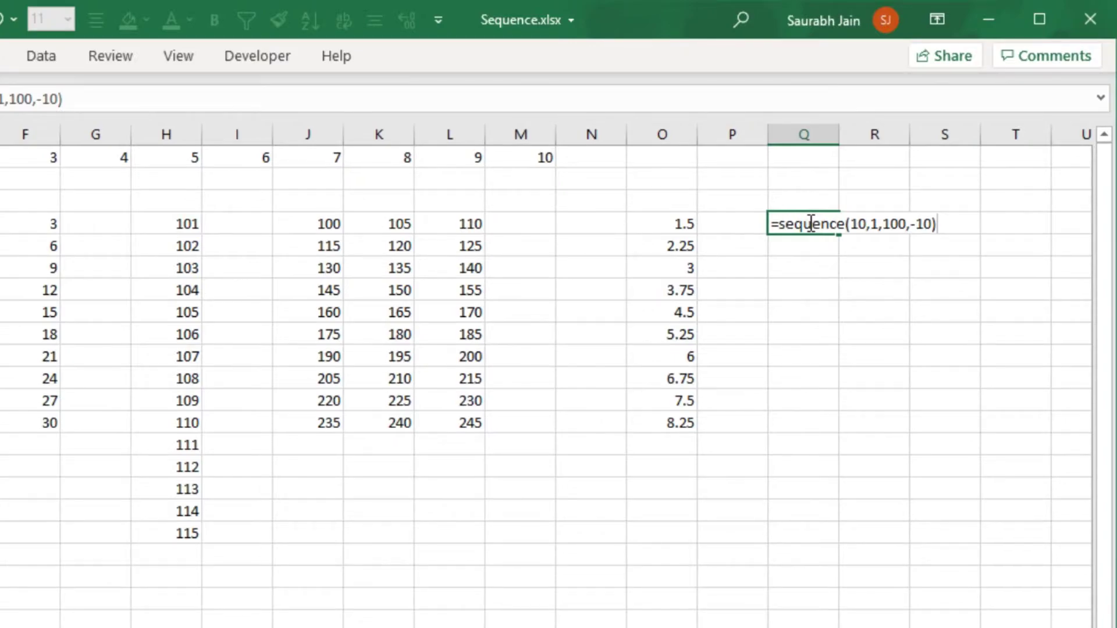
pyautogui.press('Return')
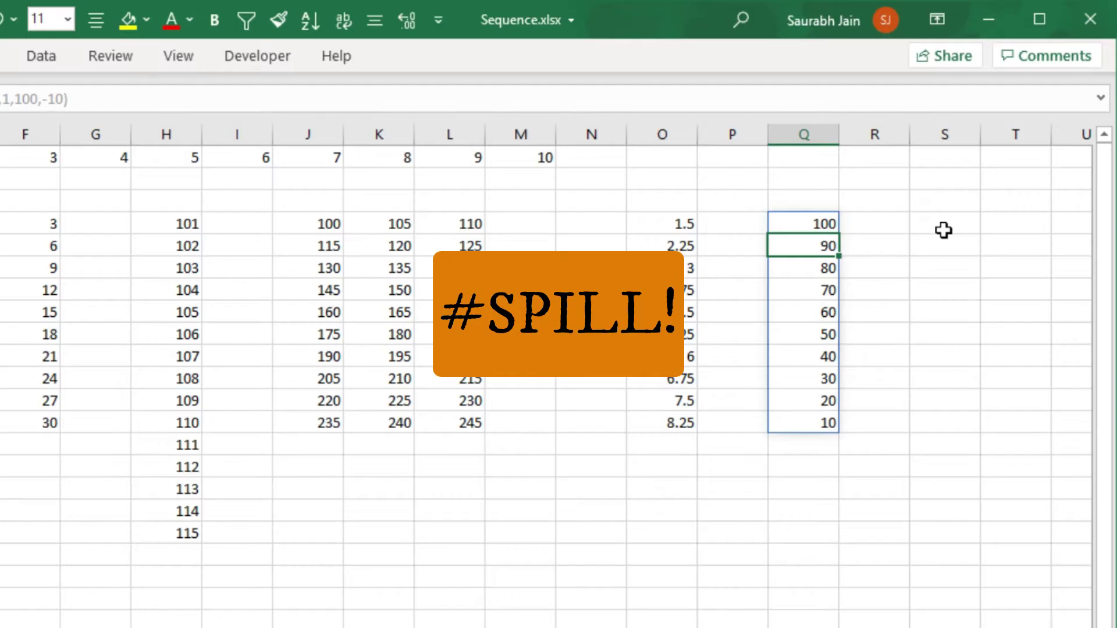
pyautogui.click(663, 158)
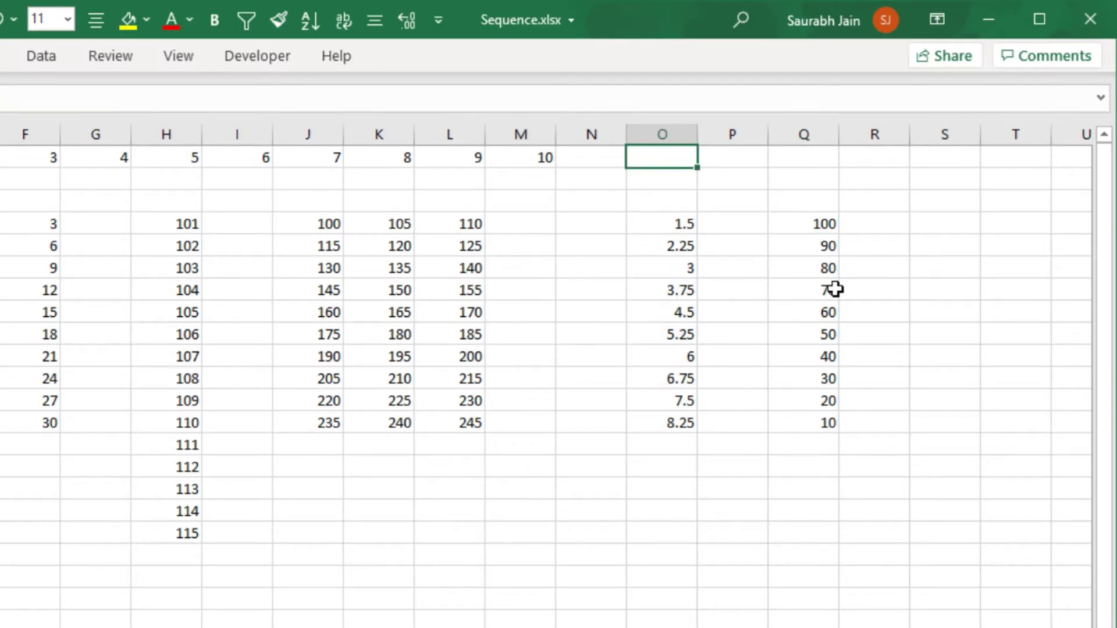
# Step: Enter =SEQUENCE(10,1) in O1, which returns #SPILL! because the values below block it
pyautogui.write('=sequence')
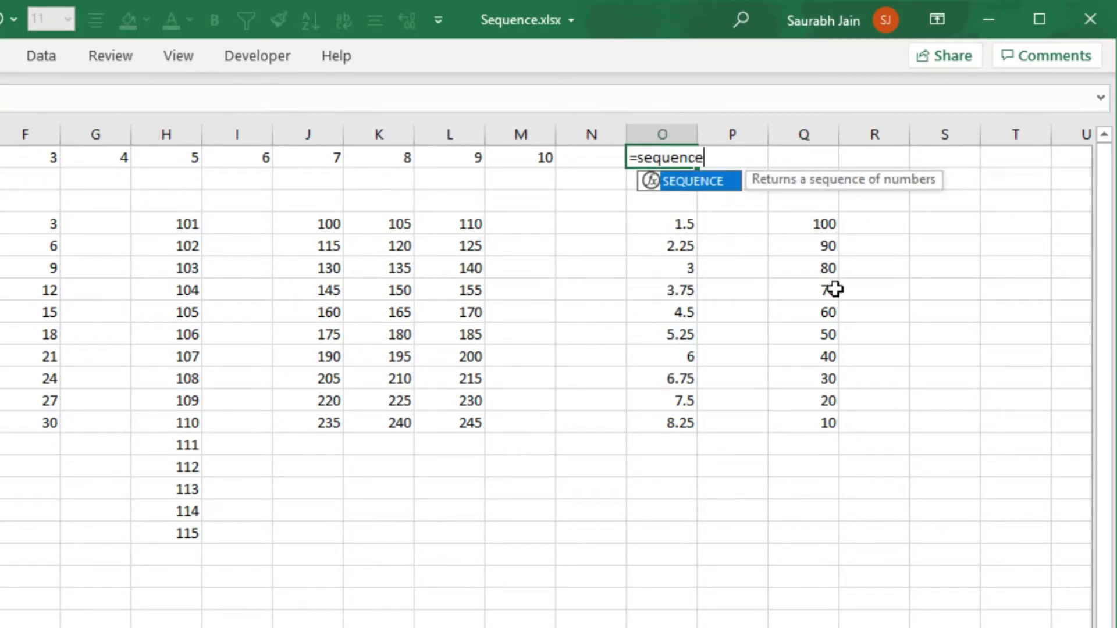
pyautogui.write('(')
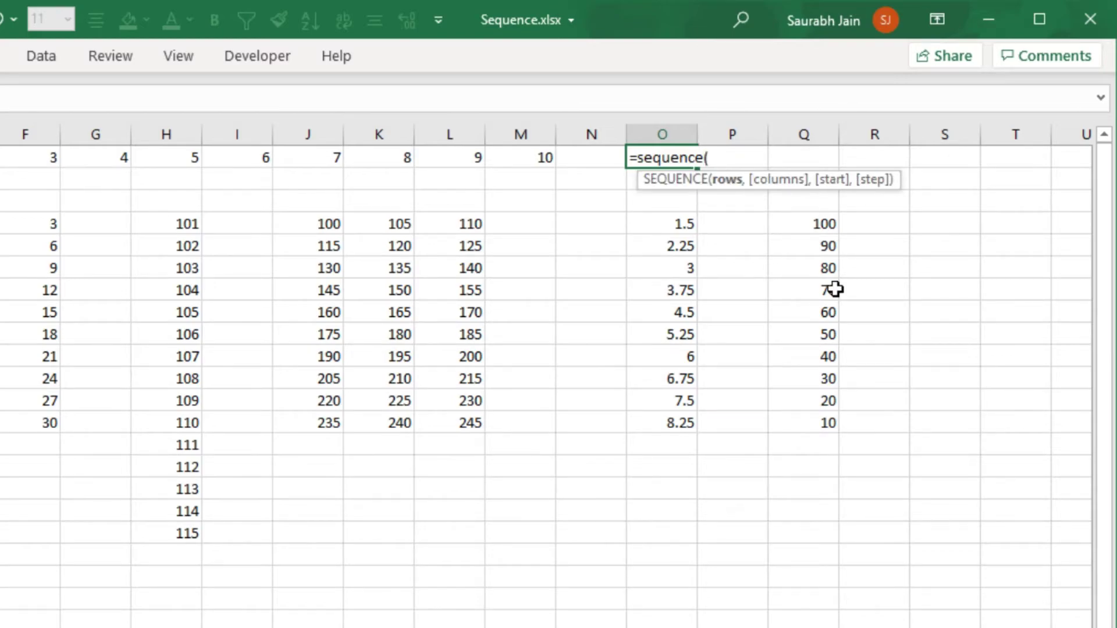
pyautogui.write('10,1')
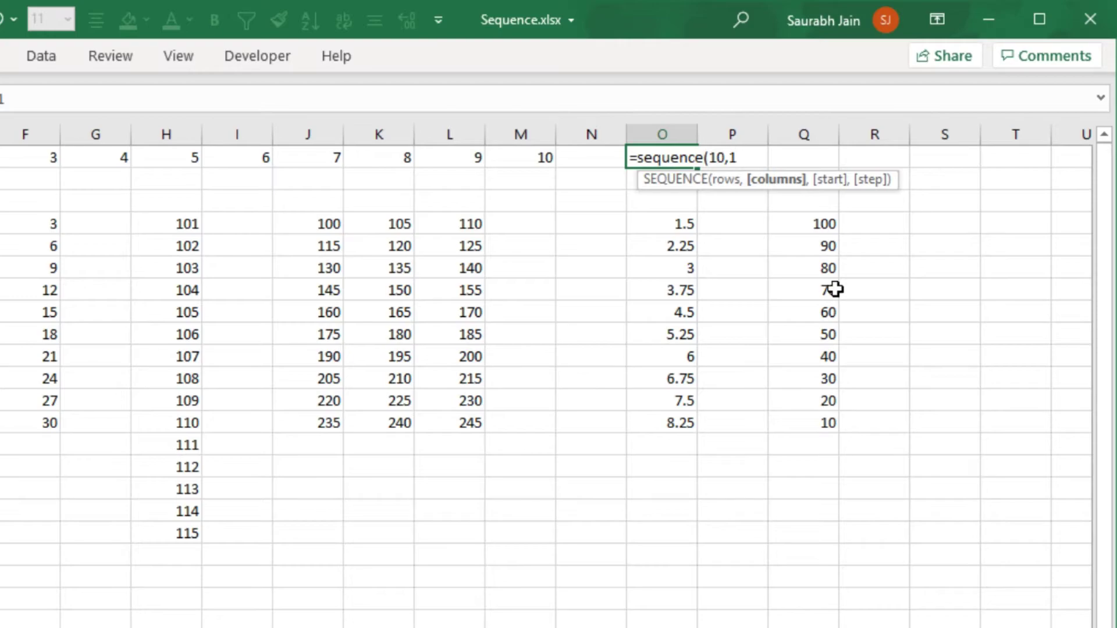
pyautogui.write(')')
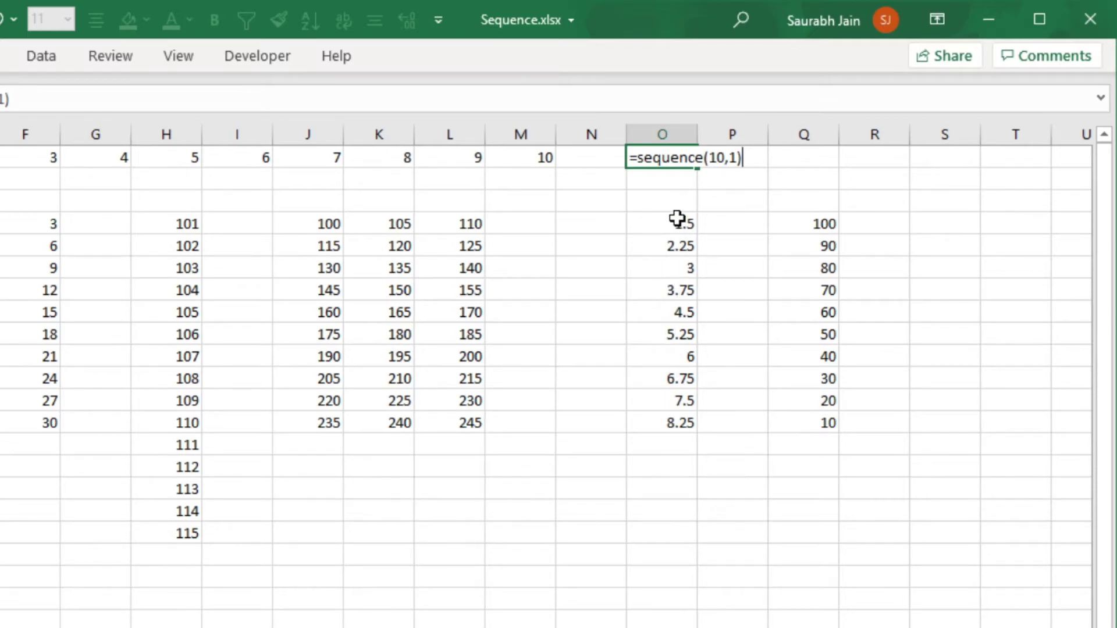
pyautogui.press('Return')
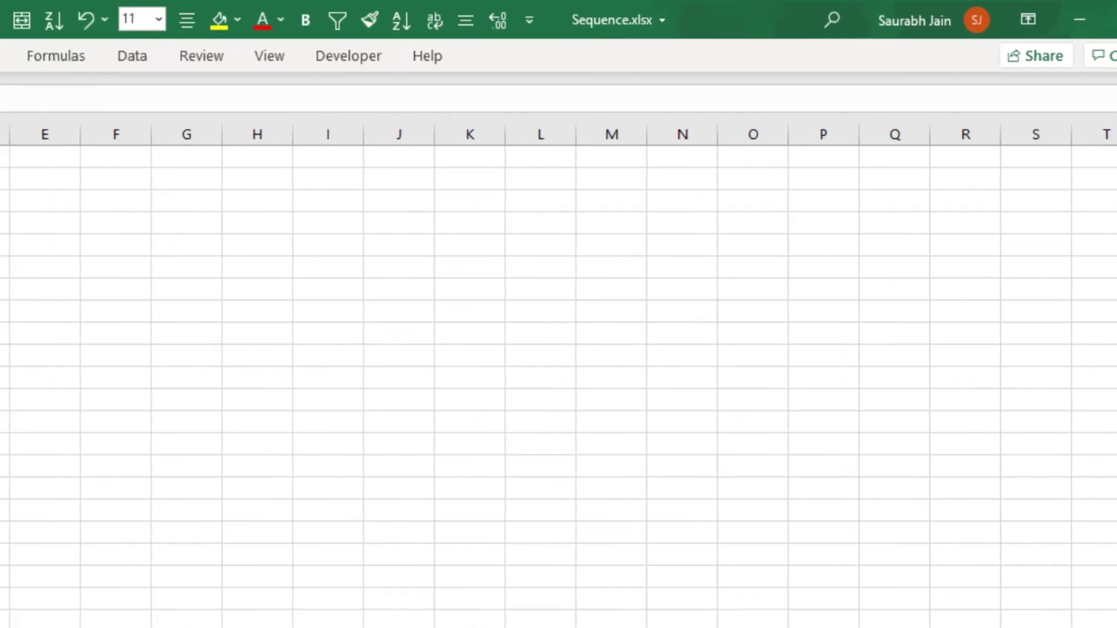
# Step: Enter =SEQUENCE(10,3) in B1 of the blank sheet, spilling 1–30 across B1:D10
pyautogui.write('sequencey')
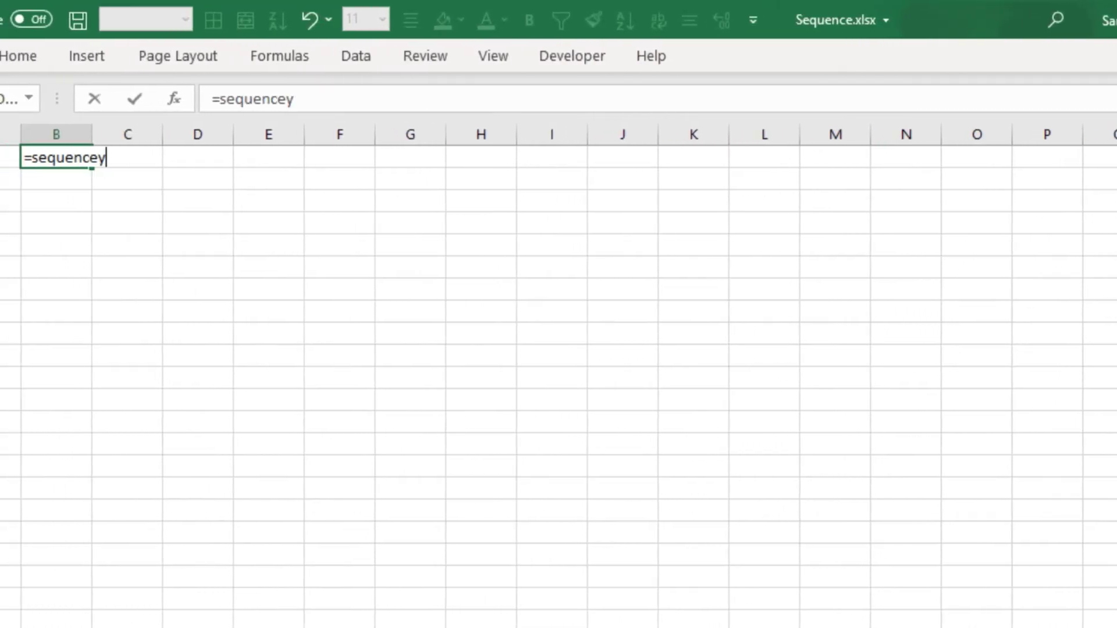
pyautogui.press('BackSpace')
pyautogui.write('(10')
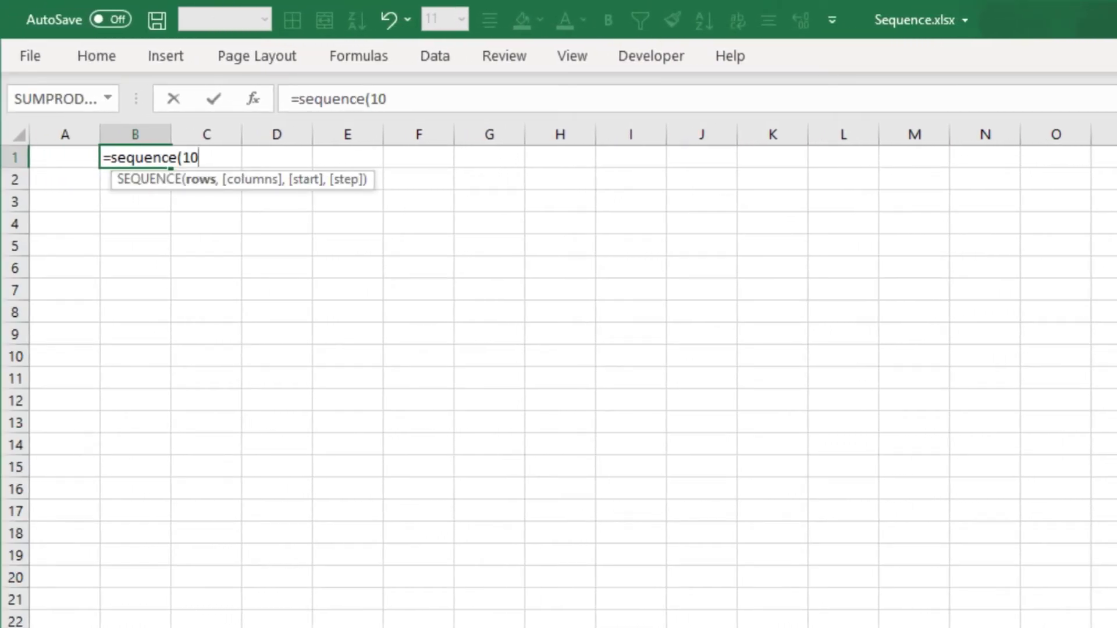
pyautogui.write(',3)')
pyautogui.press('Return')
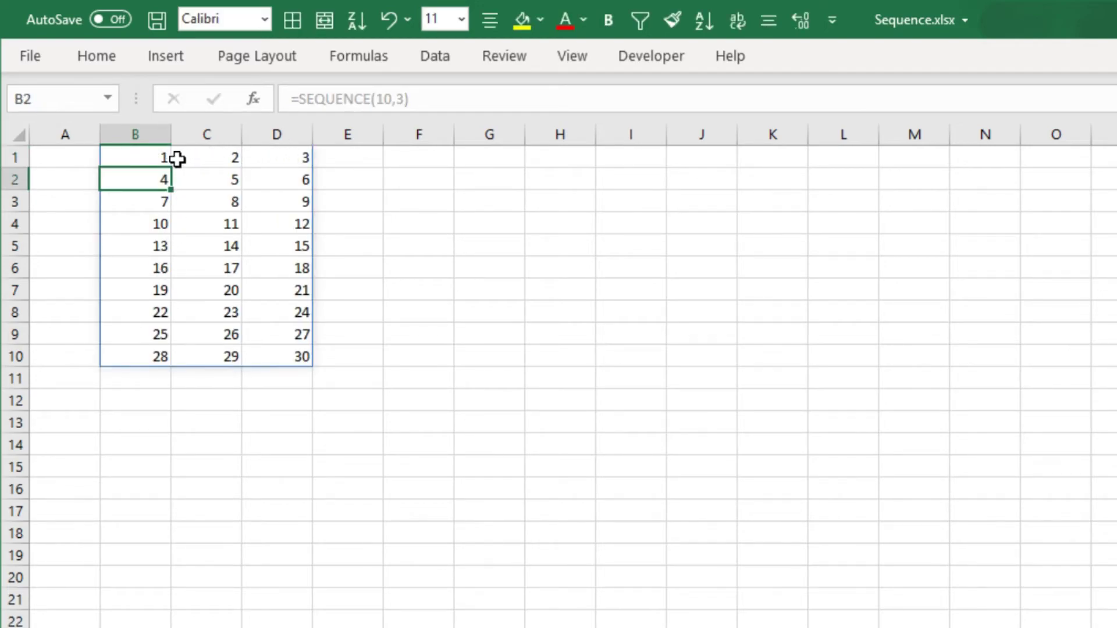
pyautogui.click(418, 157)
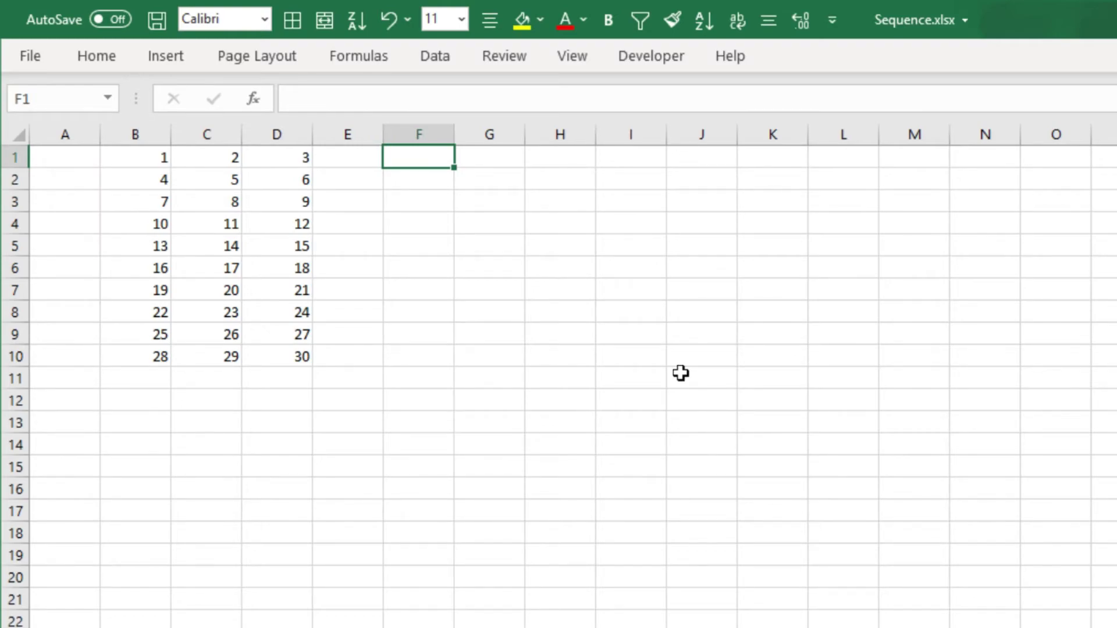
# Step: Enter =TRANSPOSE(SEQUENCE(3,10)) in F1 so 1–30 run down the columns of F1:H10
pyautogui.write('=tan')
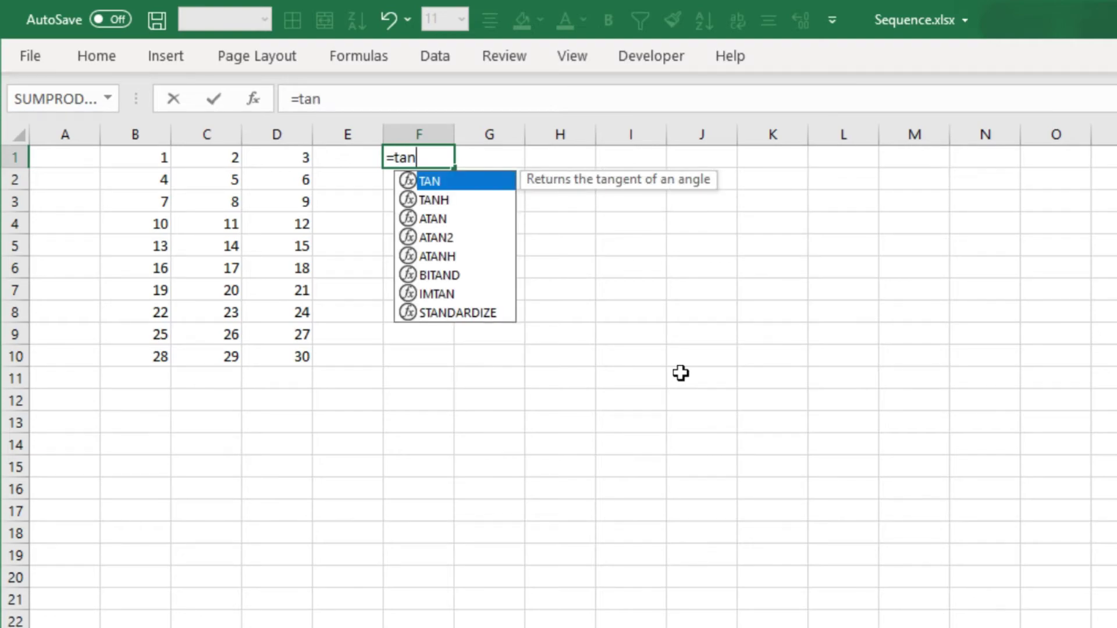
pyautogui.press('BackSpace')
pyautogui.press('BackSpace')
pyautogui.write('ranspose')
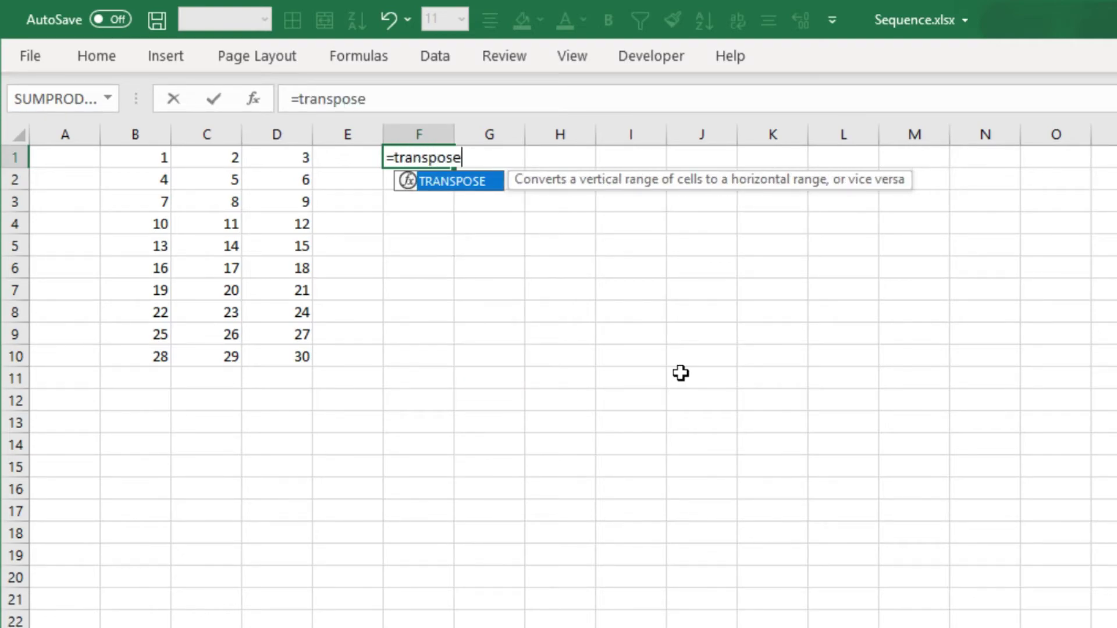
pyautogui.write('(')
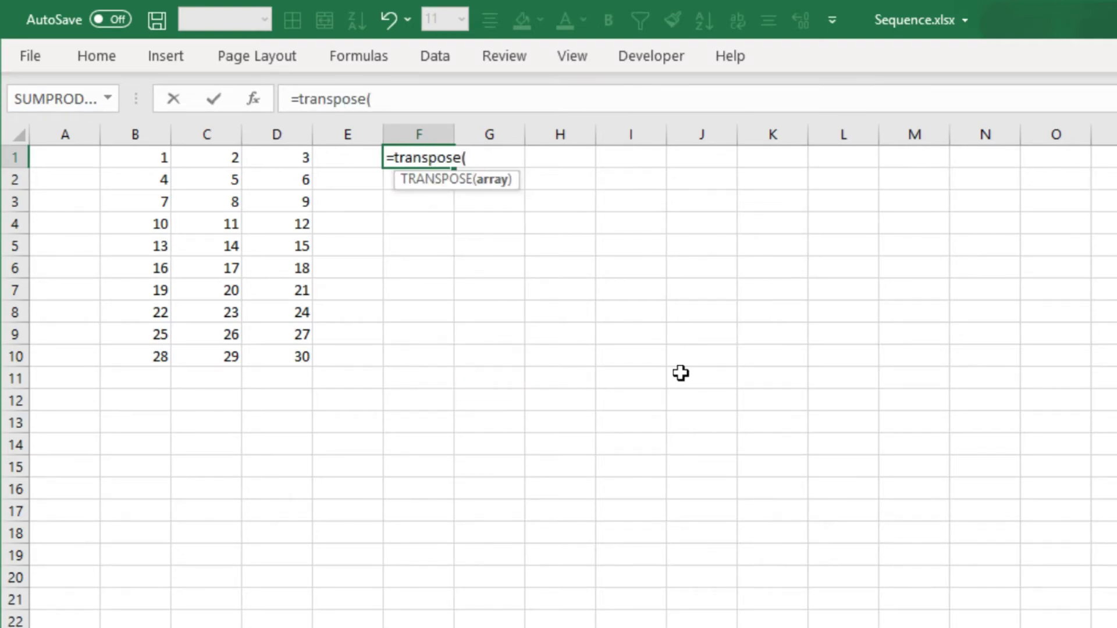
pyautogui.write('sequ')
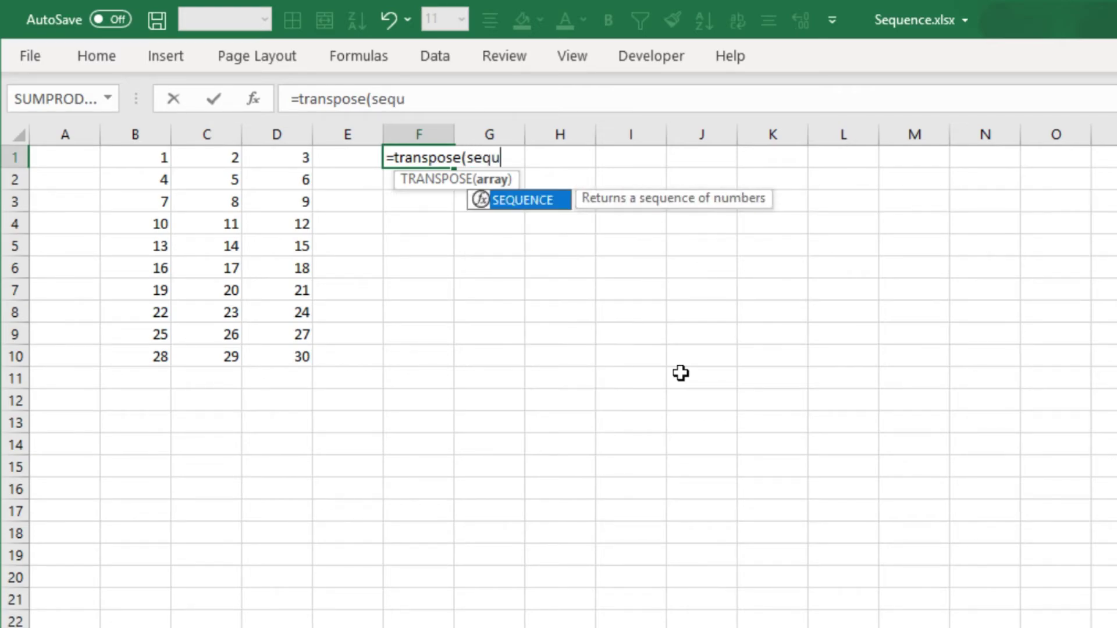
pyautogui.write('ence(')
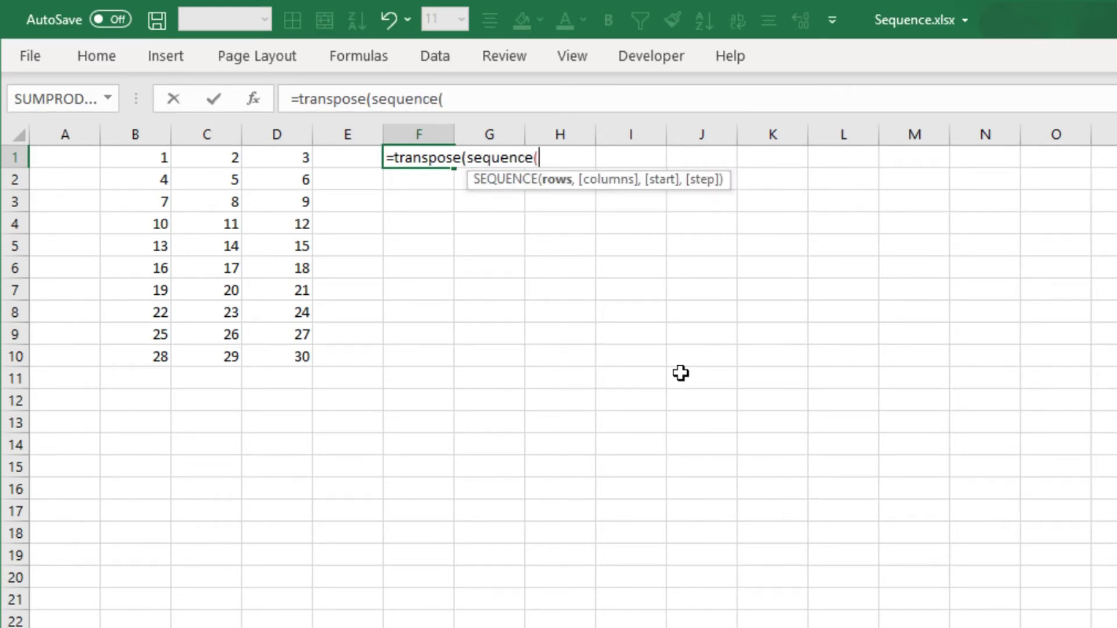
pyautogui.write('3,1')
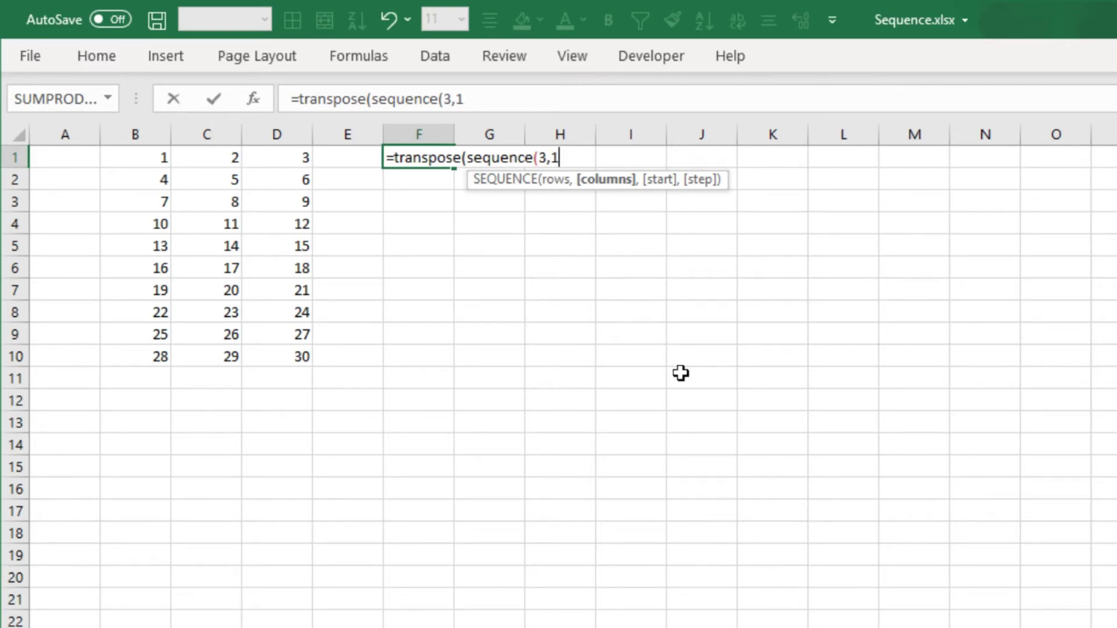
pyautogui.write('0)')
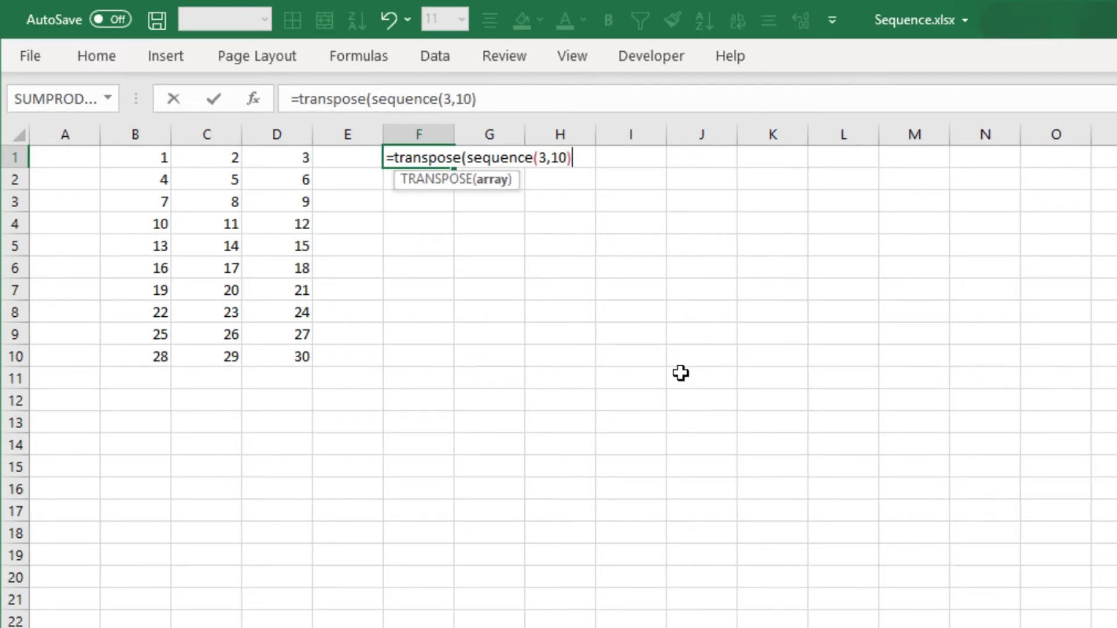
pyautogui.press('Return')
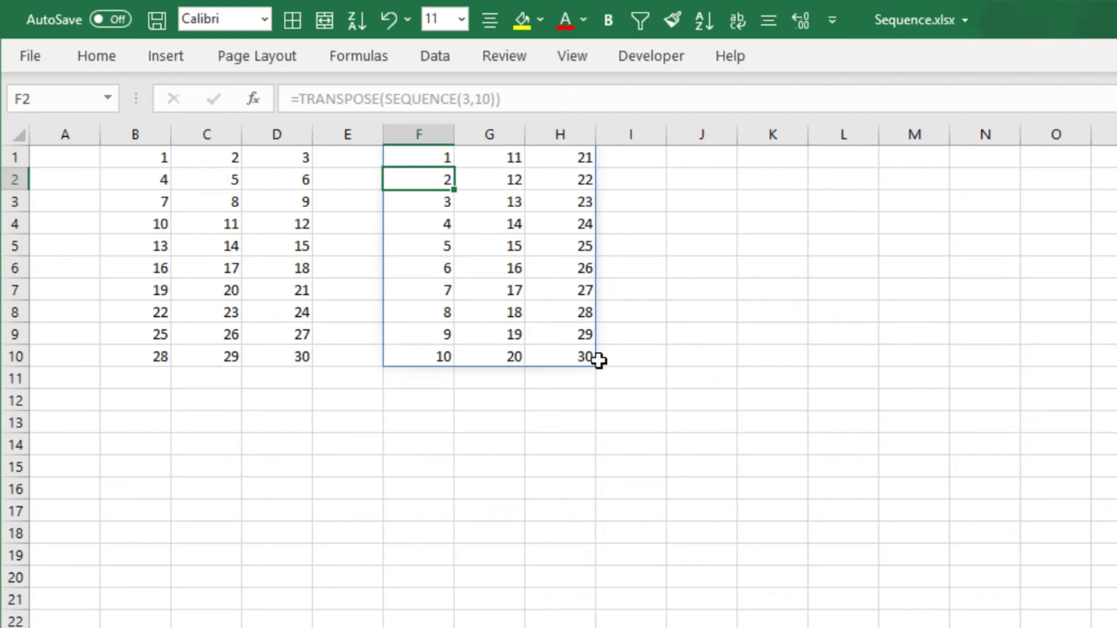
pyautogui.click(816, 157)
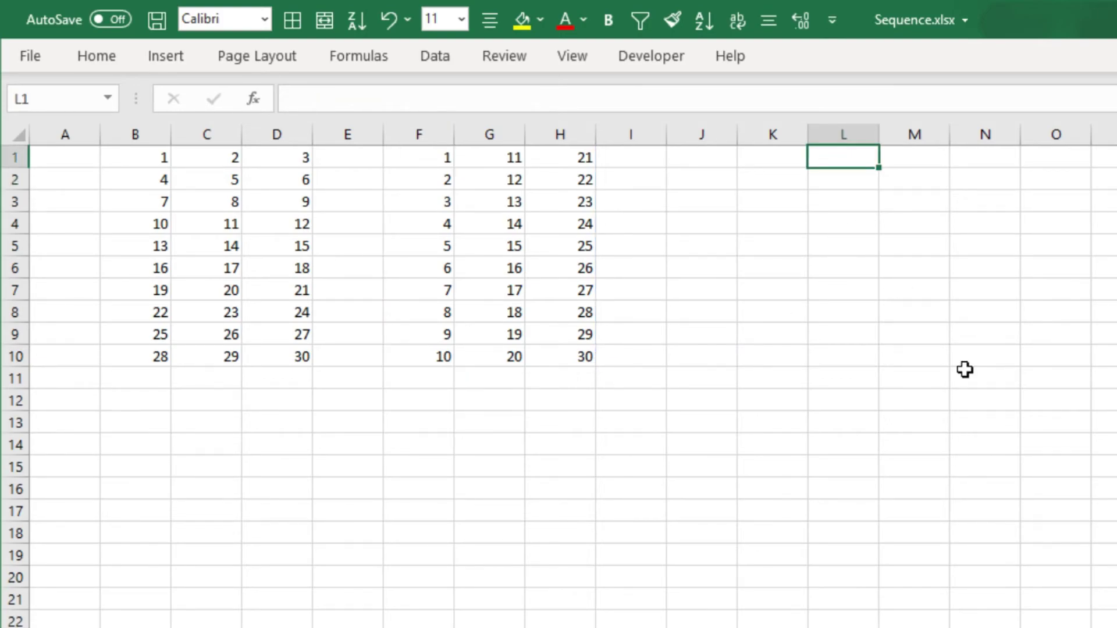
# Step: Enter =SEQUENCE(10,1,101,RANDBETWEEN(1,10)) in L1, spilling ten values from 101 with a random step
pyautogui.write('=sequen')
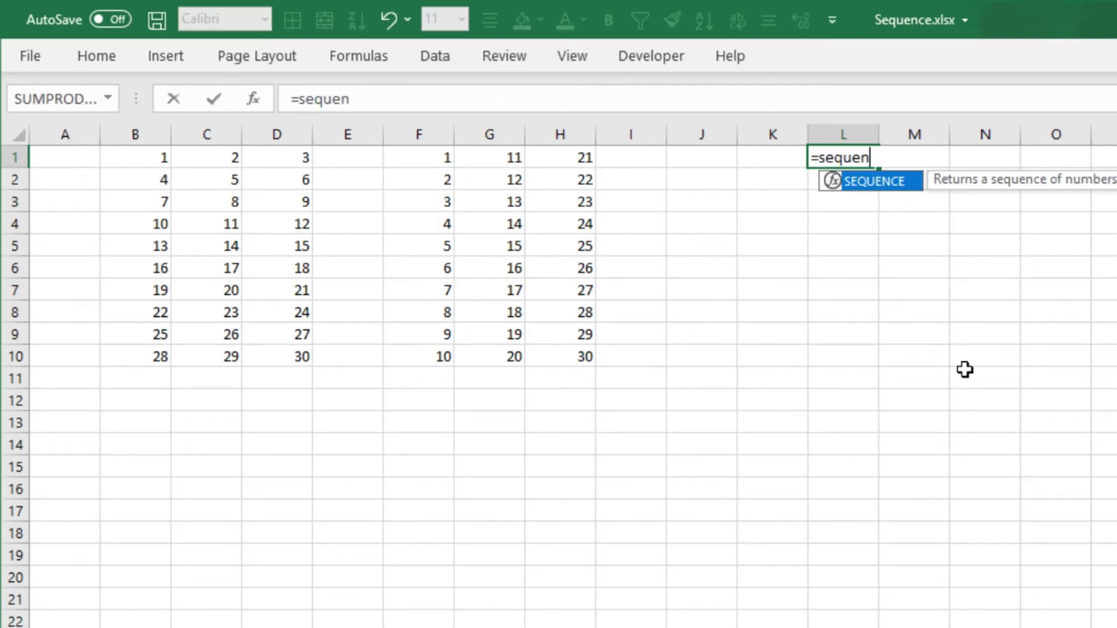
pyautogui.write('ce(')
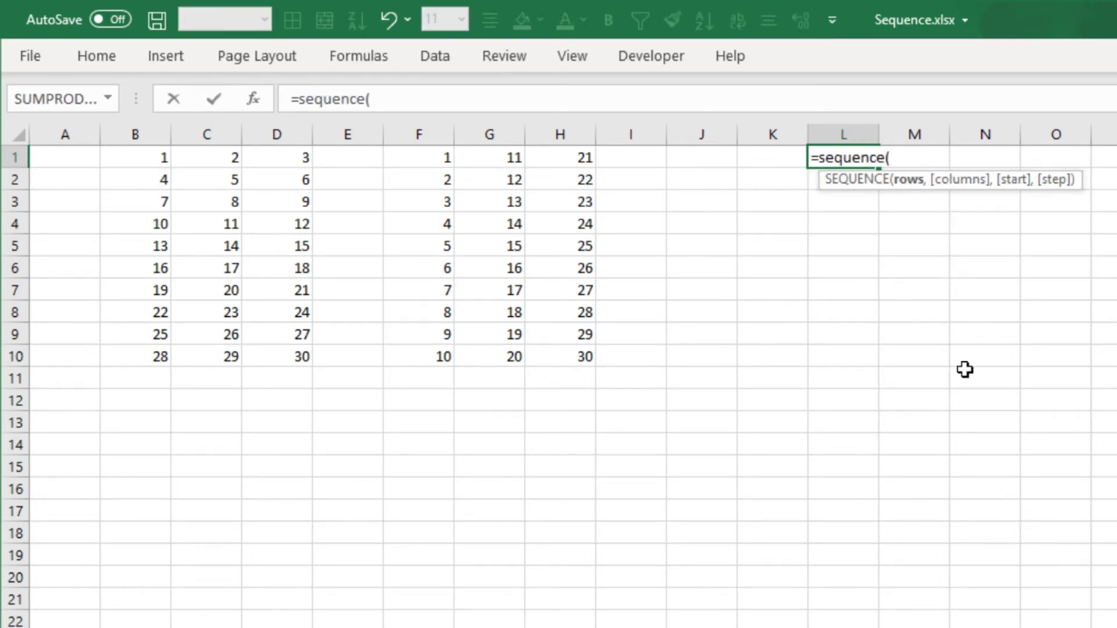
pyautogui.write('10,')
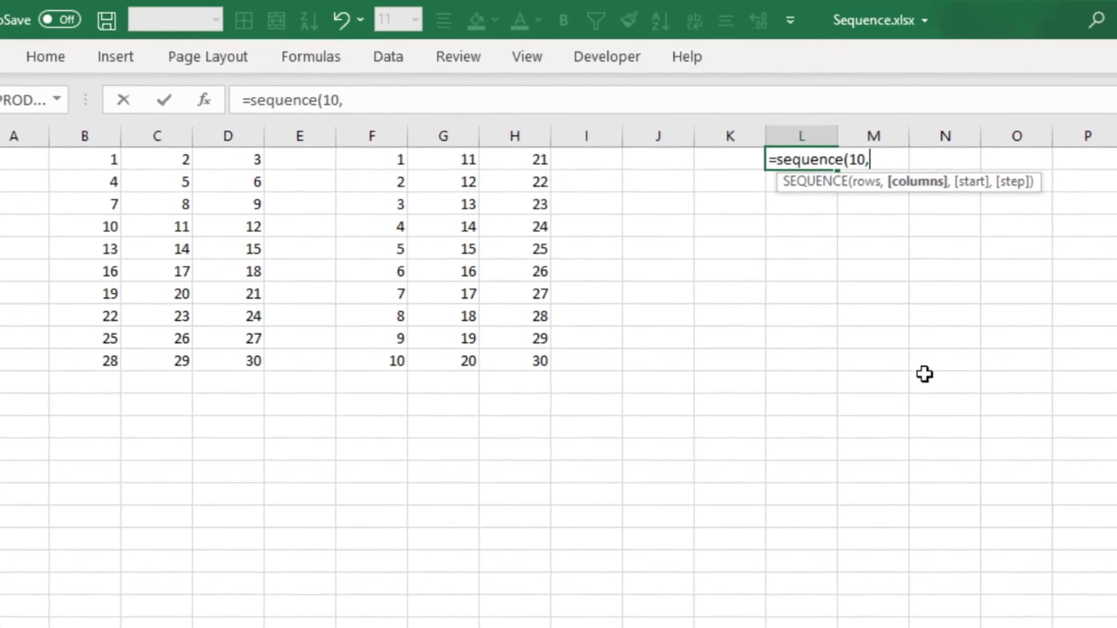
pyautogui.write('1,')
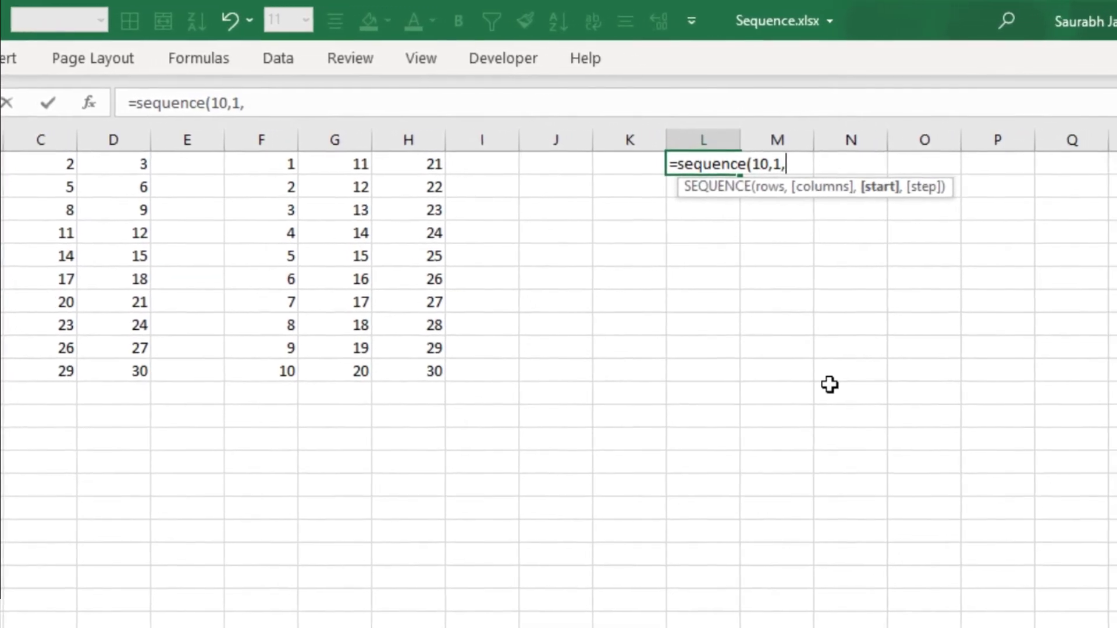
pyautogui.write('101,')
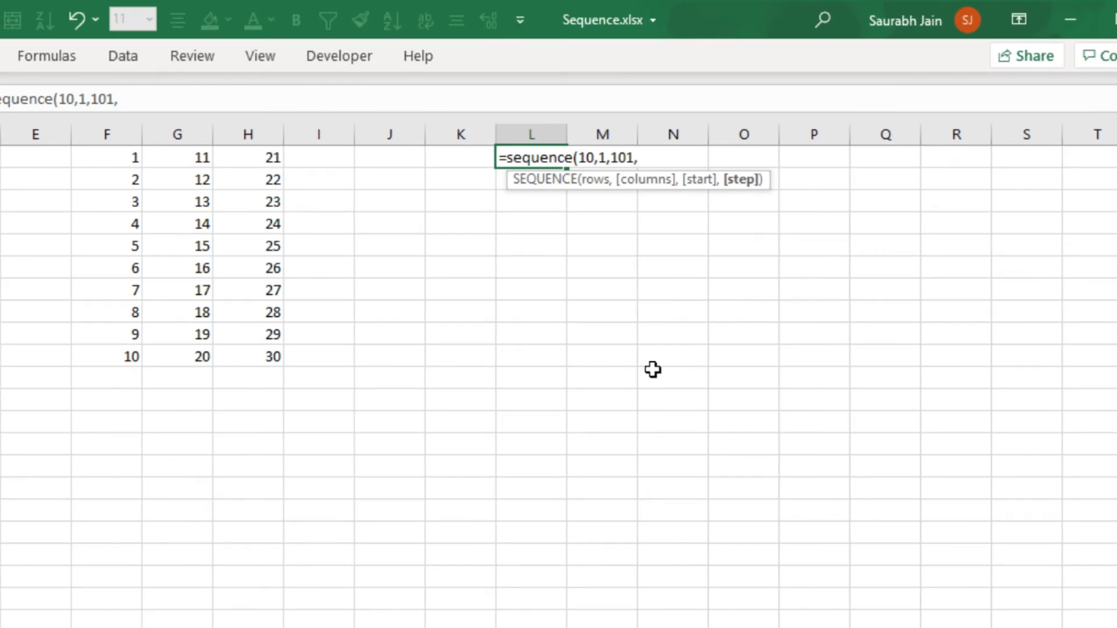
pyautogui.write('randbetwe')
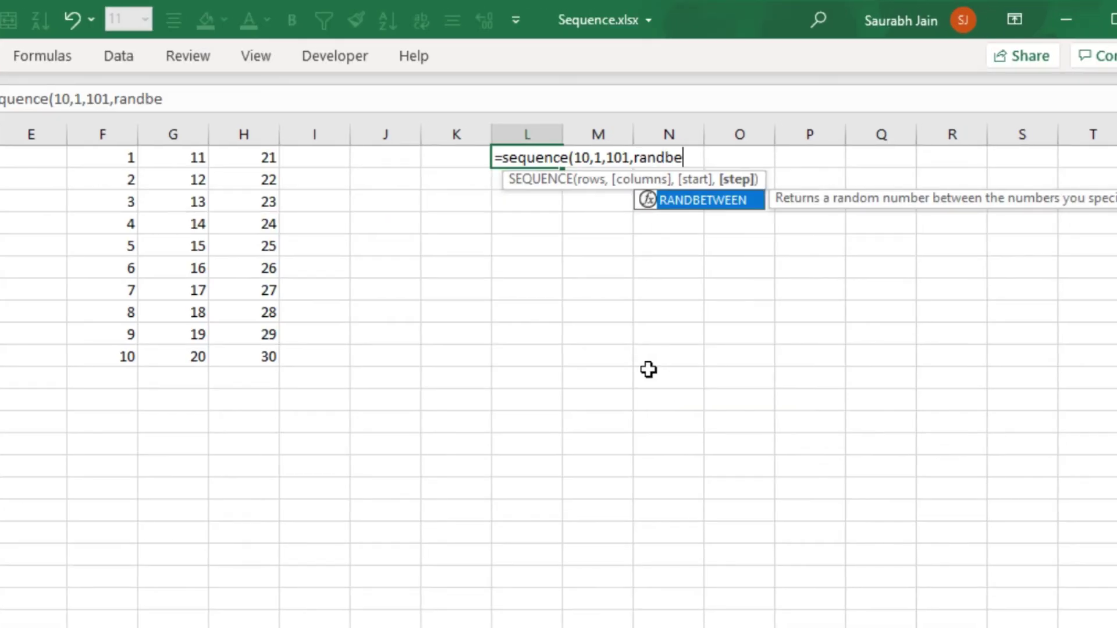
pyautogui.write('en(1,19')
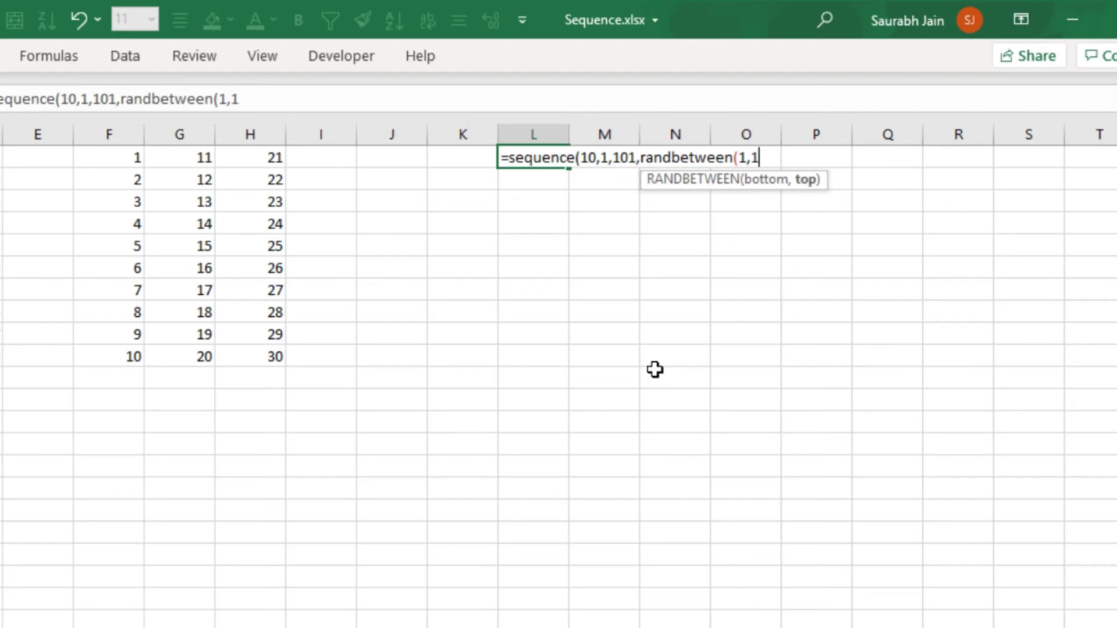
pyautogui.press('BackSpace')
pyautogui.write('0))')
pyautogui.press('Return')
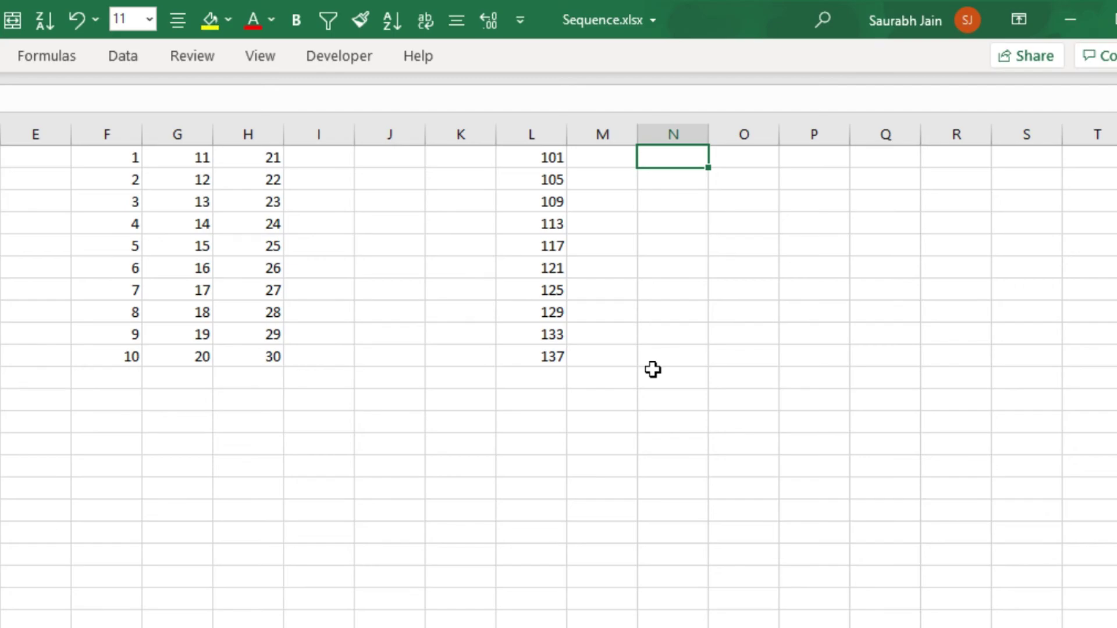
# Step: Enter =DATE(2021,SEQUENCE(12),12) in N1 to spill the 12th of each 2021 month
pyautogui.write('=Date')
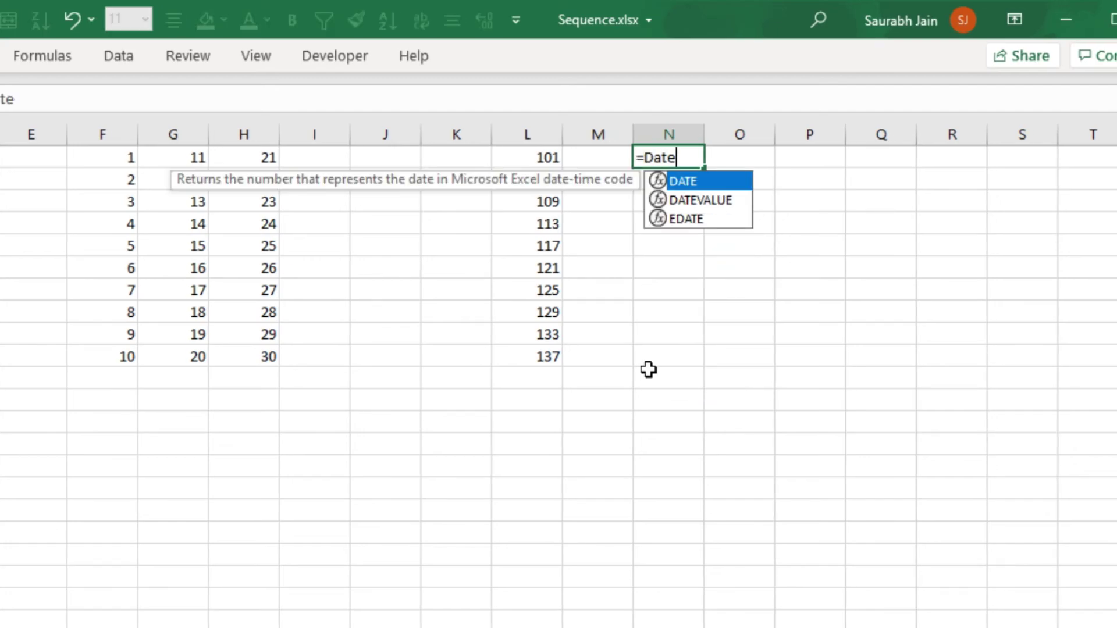
pyautogui.write('(2')
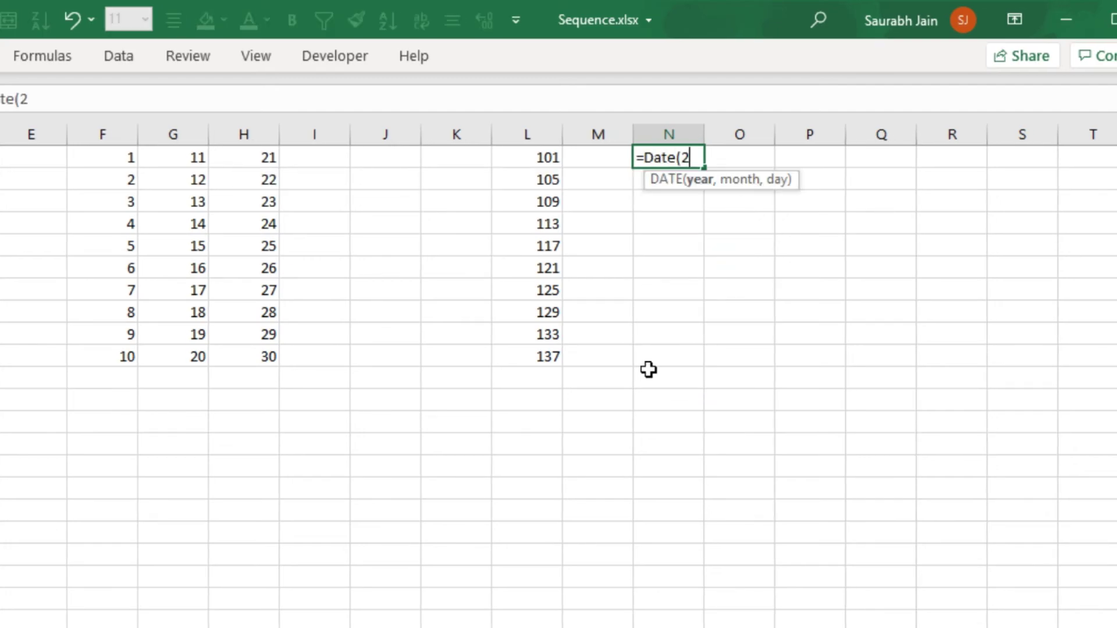
pyautogui.write('021,')
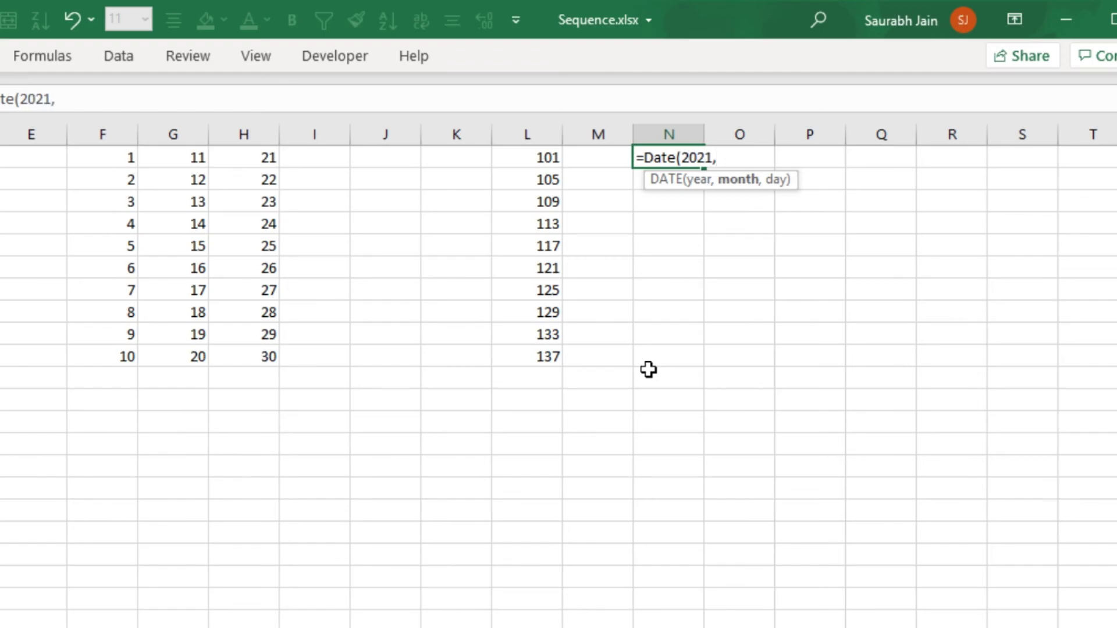
pyautogui.write('sequence')
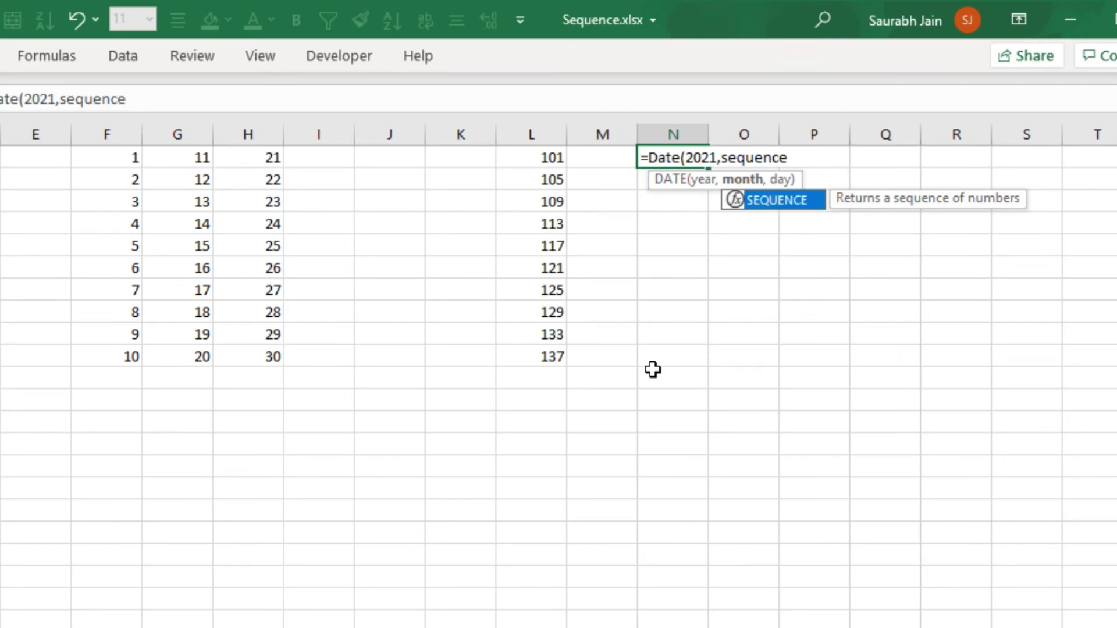
pyautogui.write('(')
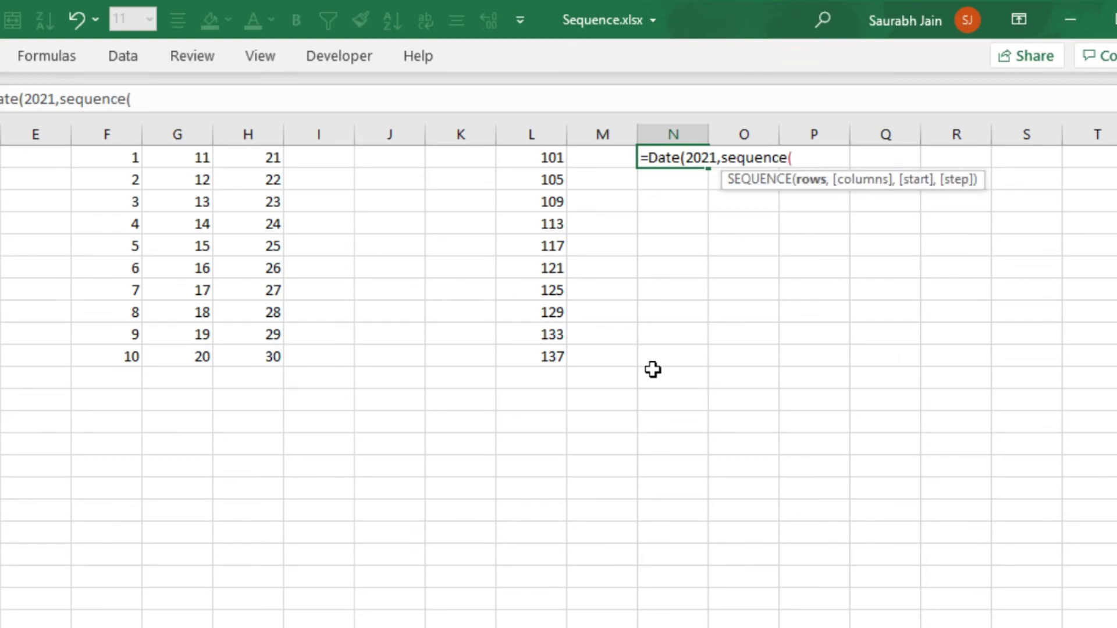
pyautogui.write('12),')
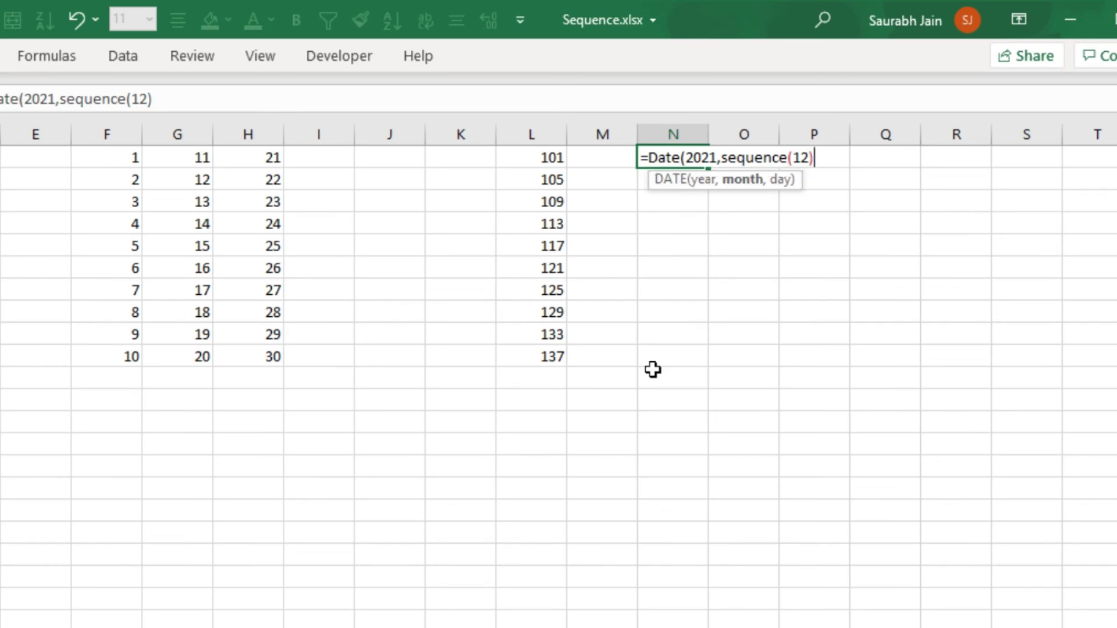
pyautogui.write('12)')
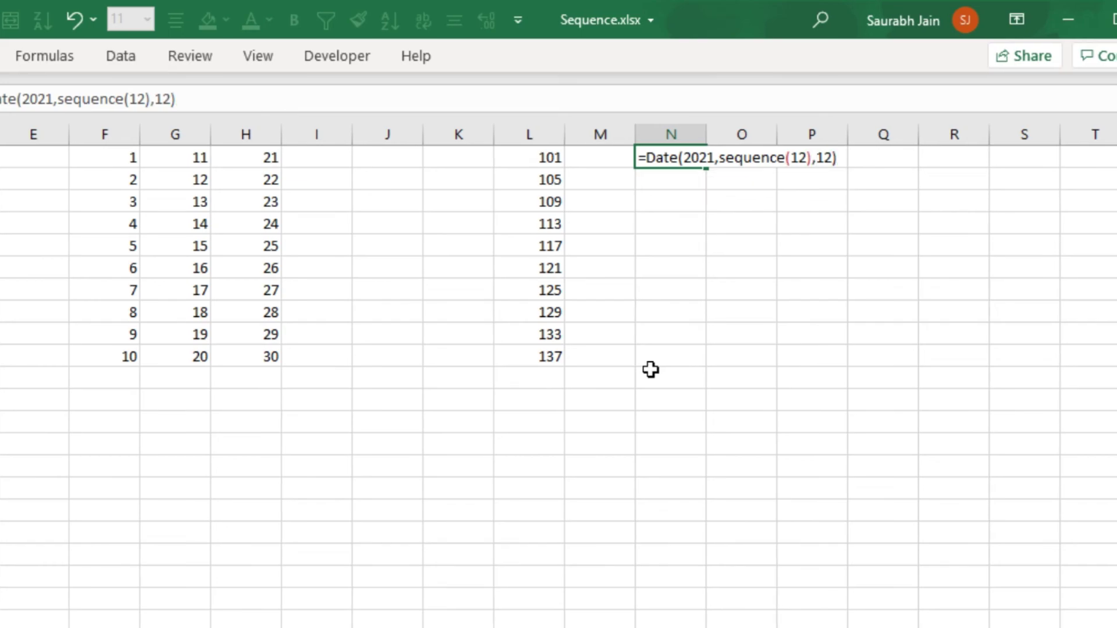
pyautogui.press('Return')
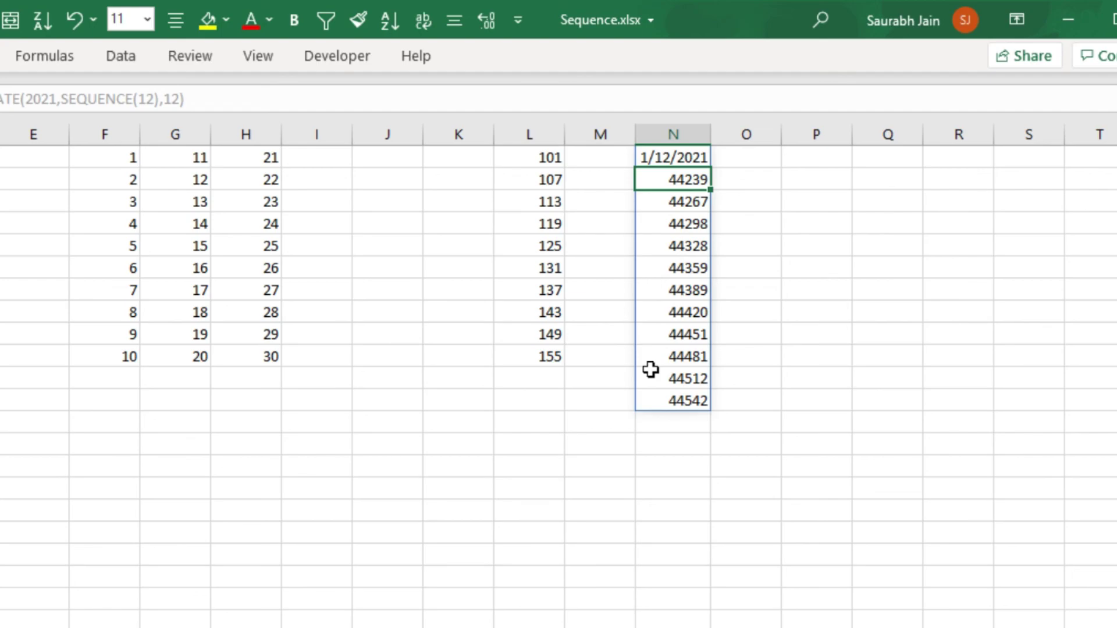
# Step: Format N1:N12 with the 03/14/12 short Date type so they read 01/12/21 to 12/12/21
pyautogui.moveTo(685, 157); pyautogui.dragTo(671, 392)
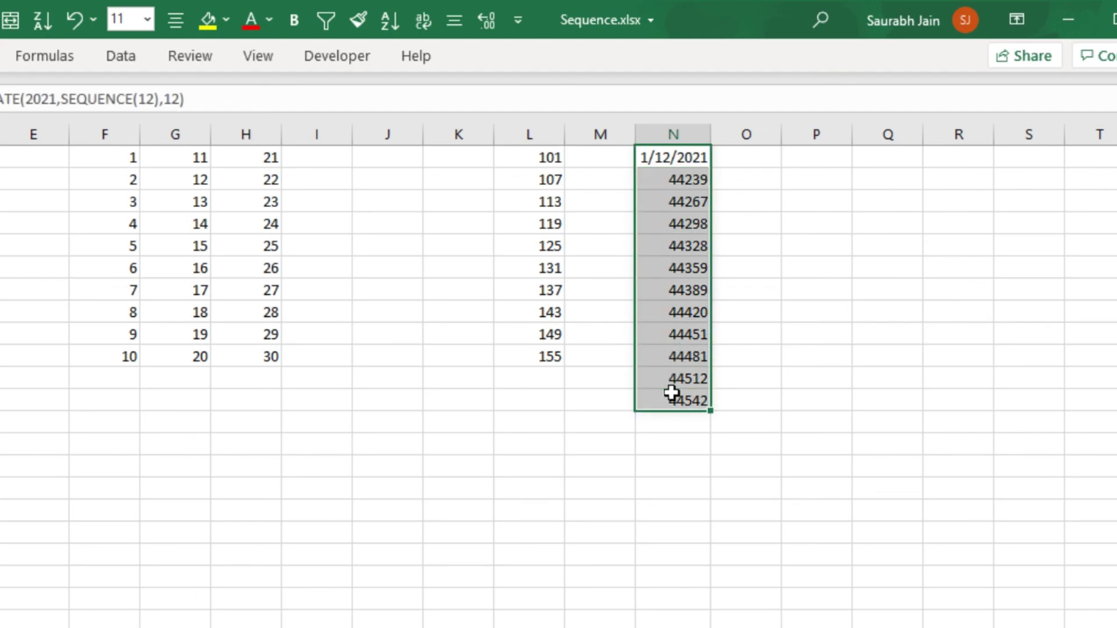
pyautogui.hotkey('ctrl', '1')
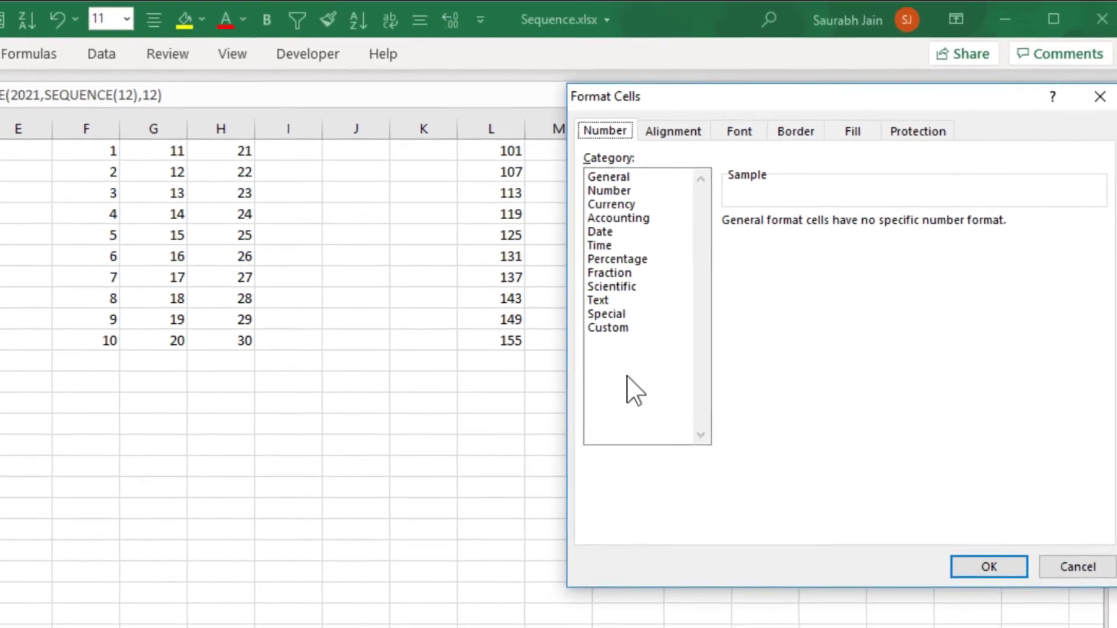
pyautogui.click(593, 230)
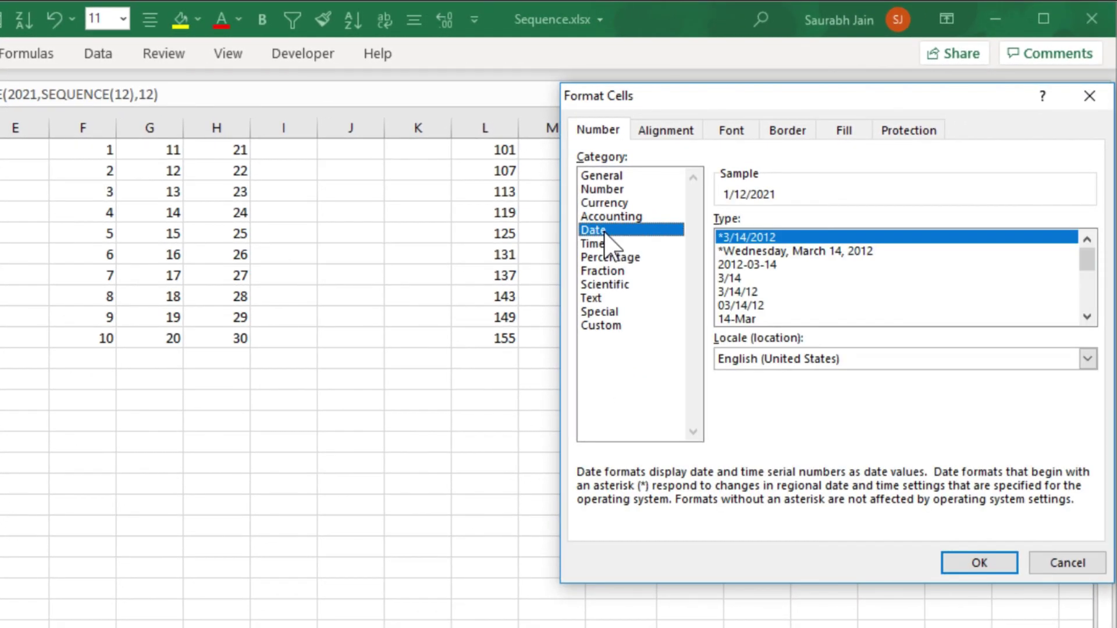
pyautogui.click(745, 307)
pyautogui.click(978, 562)
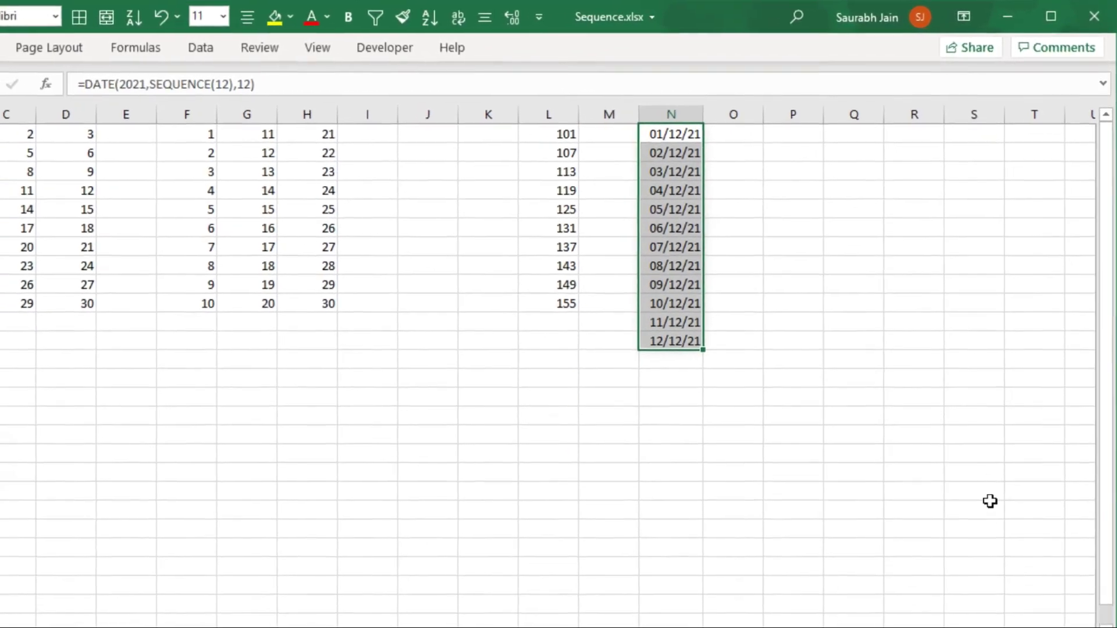